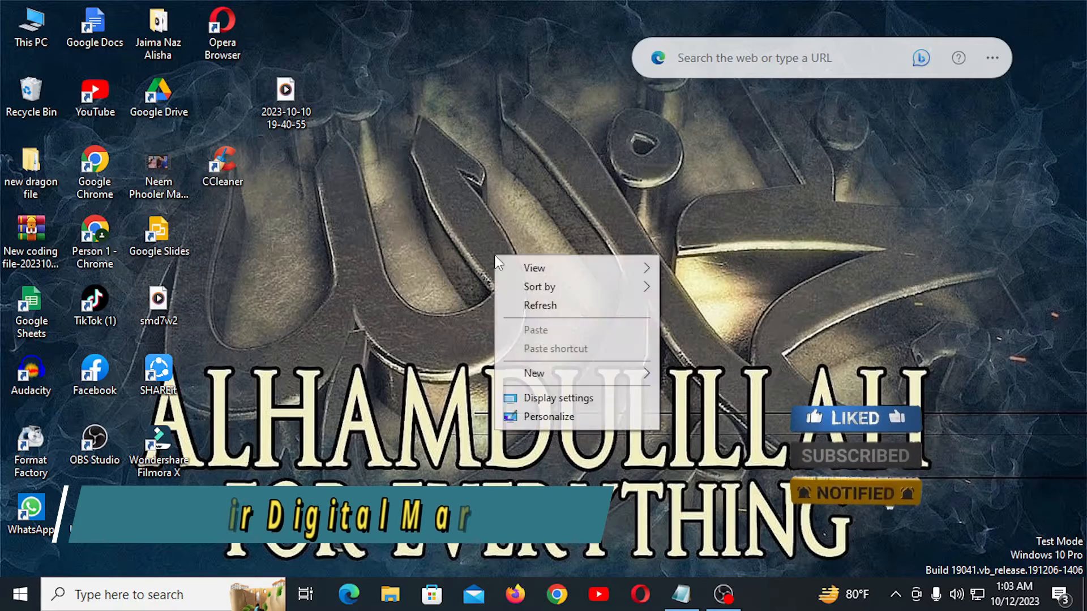
pyautogui.click(526, 304)
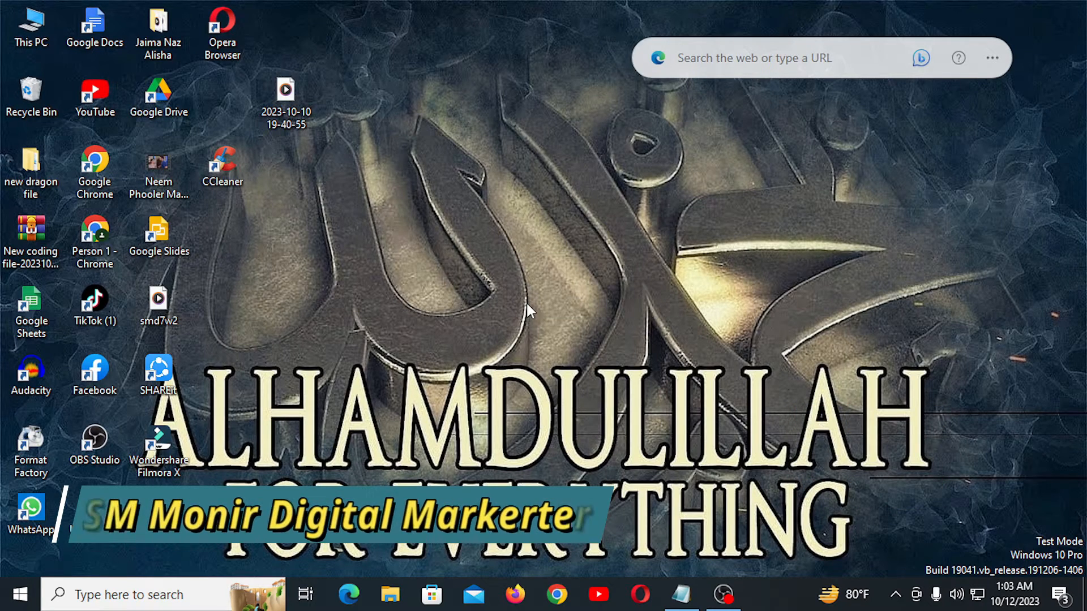
pyautogui.rightClick(498, 266)
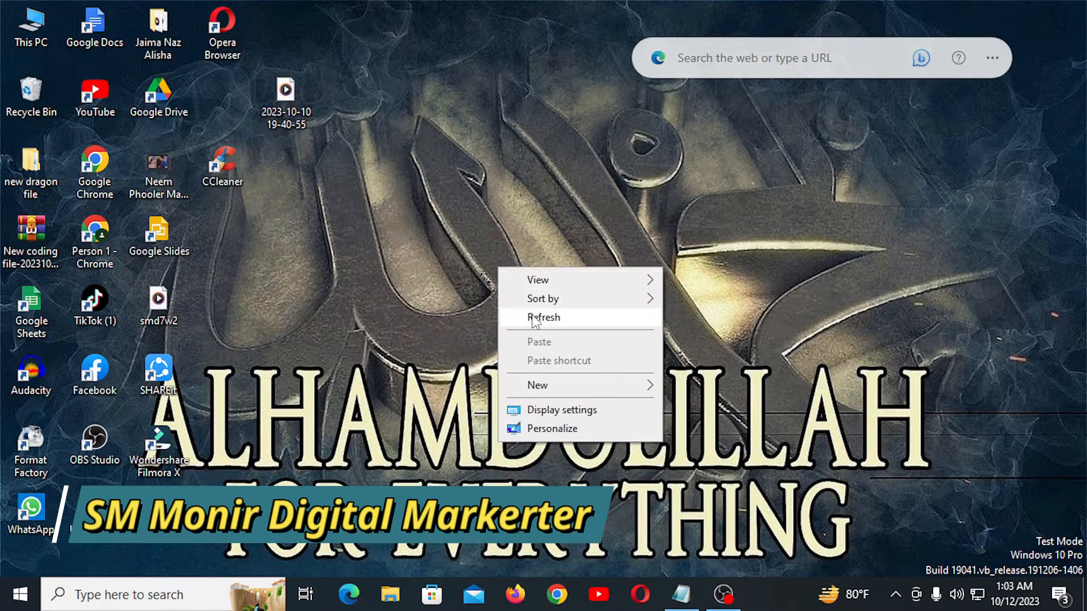
pyautogui.click(532, 315)
pyautogui.rightClick(532, 321)
pyautogui.click(559, 362)
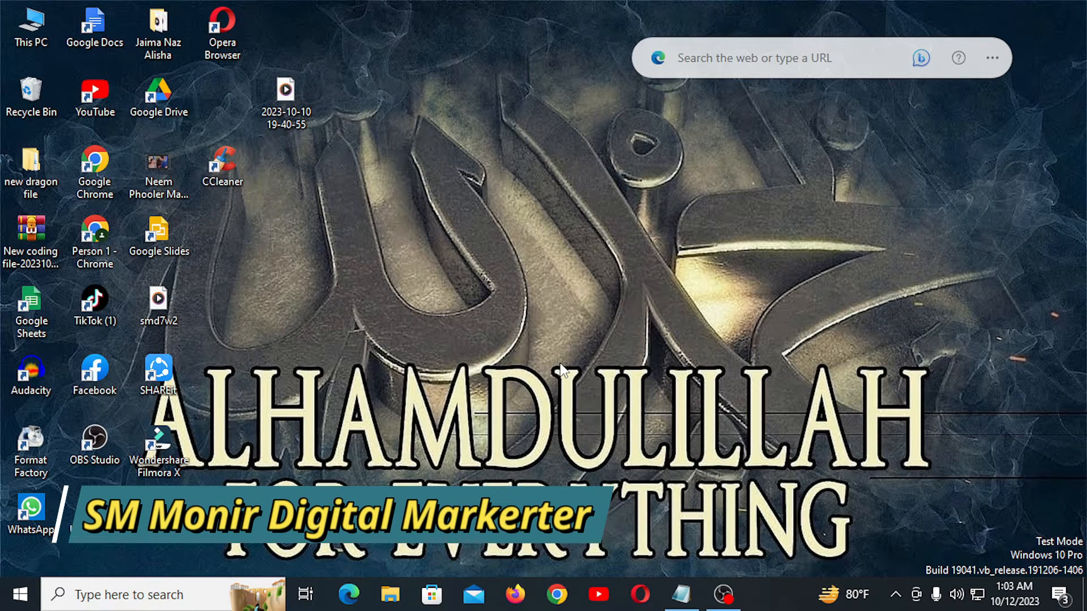
pyautogui.rightClick(544, 357)
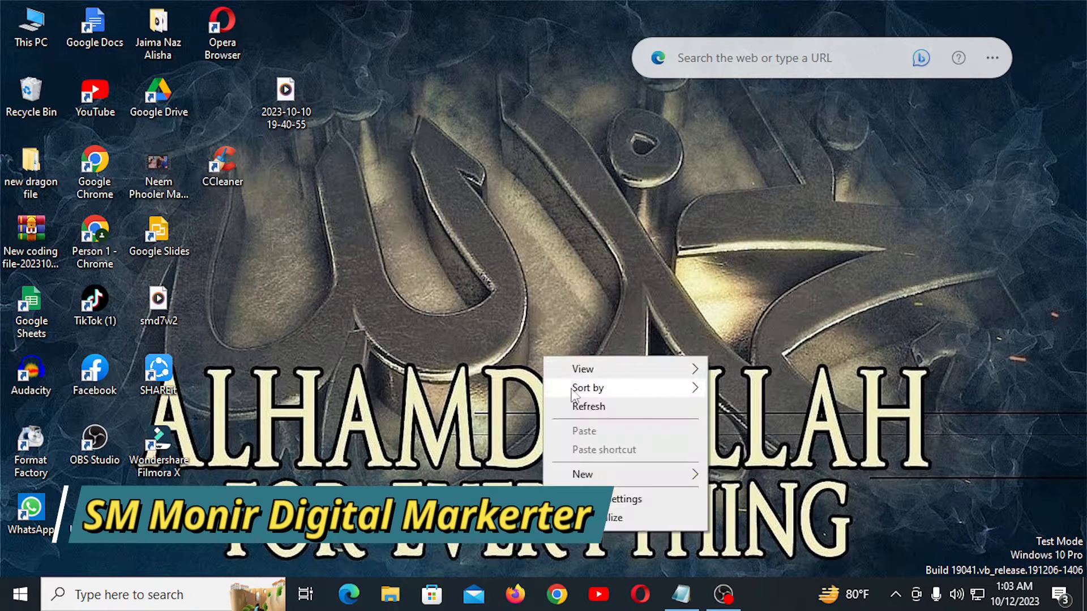
pyautogui.click(563, 397)
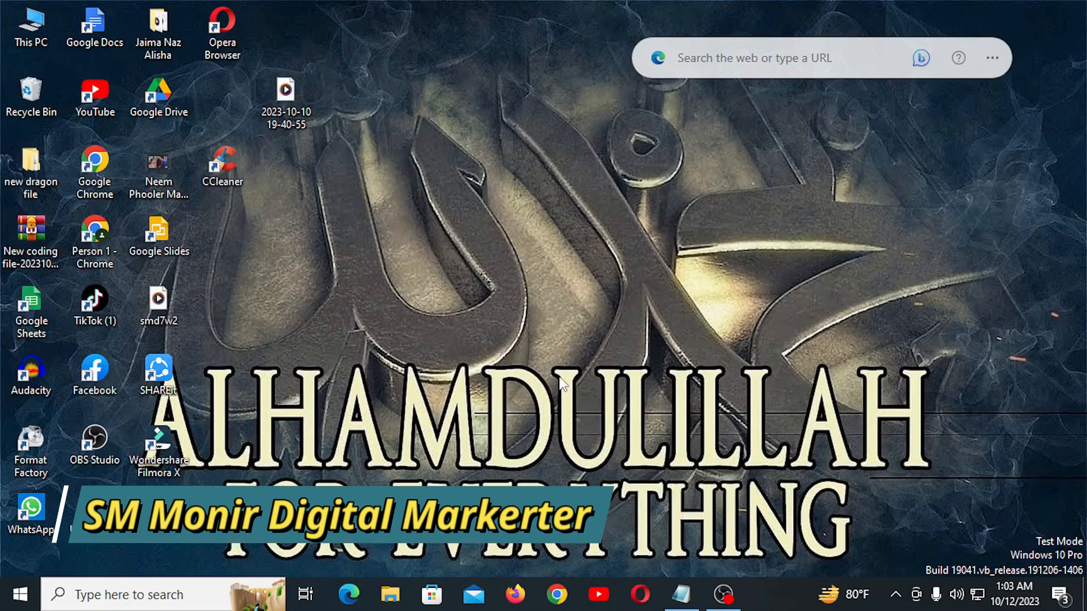
pyautogui.rightClick(552, 293)
pyautogui.click(586, 345)
pyautogui.rightClick(564, 323)
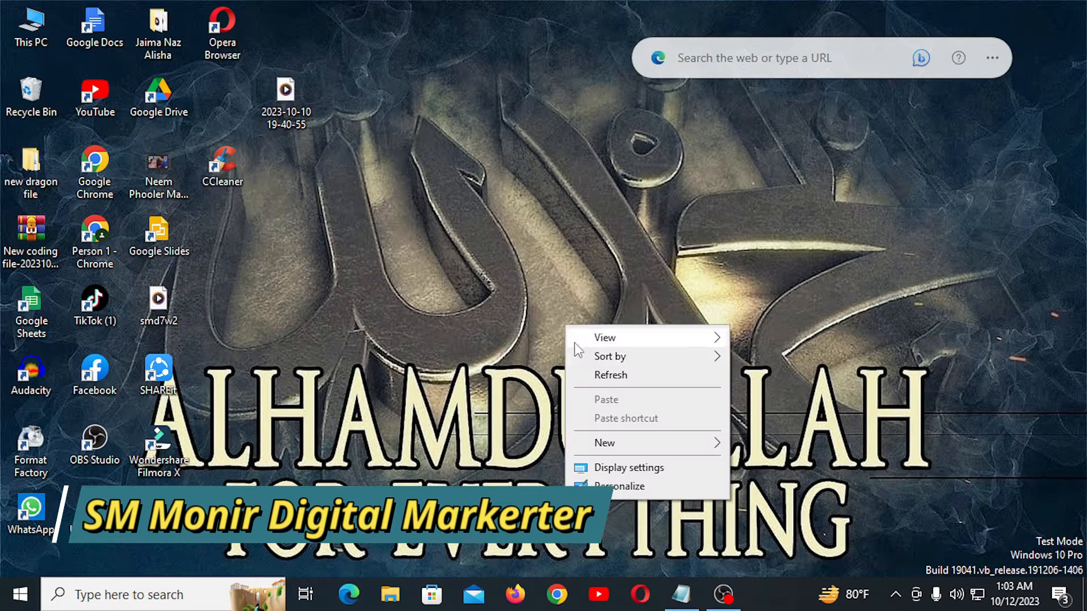
pyautogui.click(590, 369)
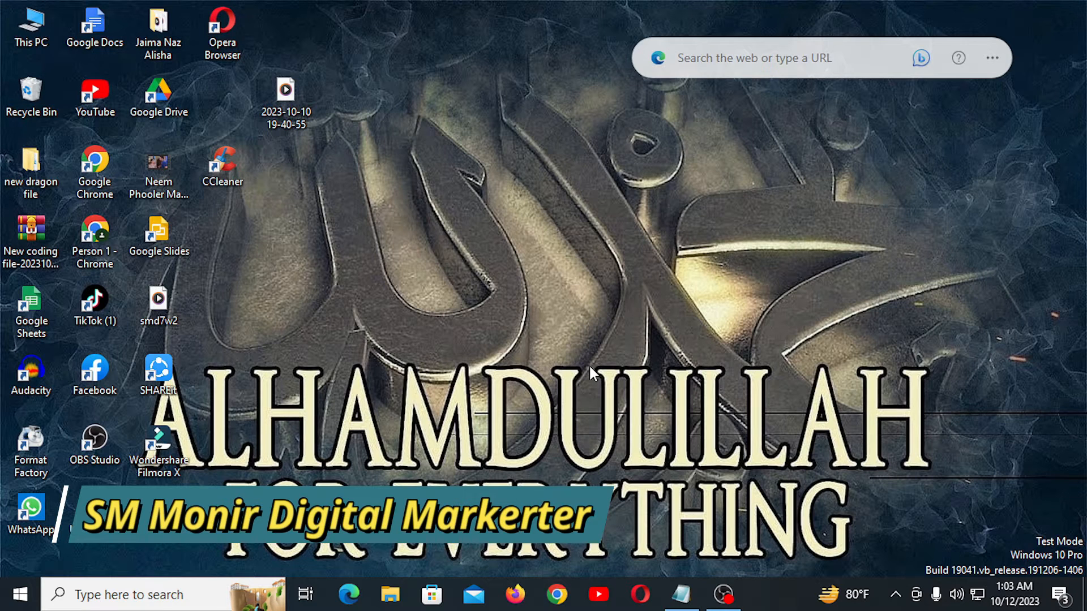
pyautogui.rightClick(589, 364)
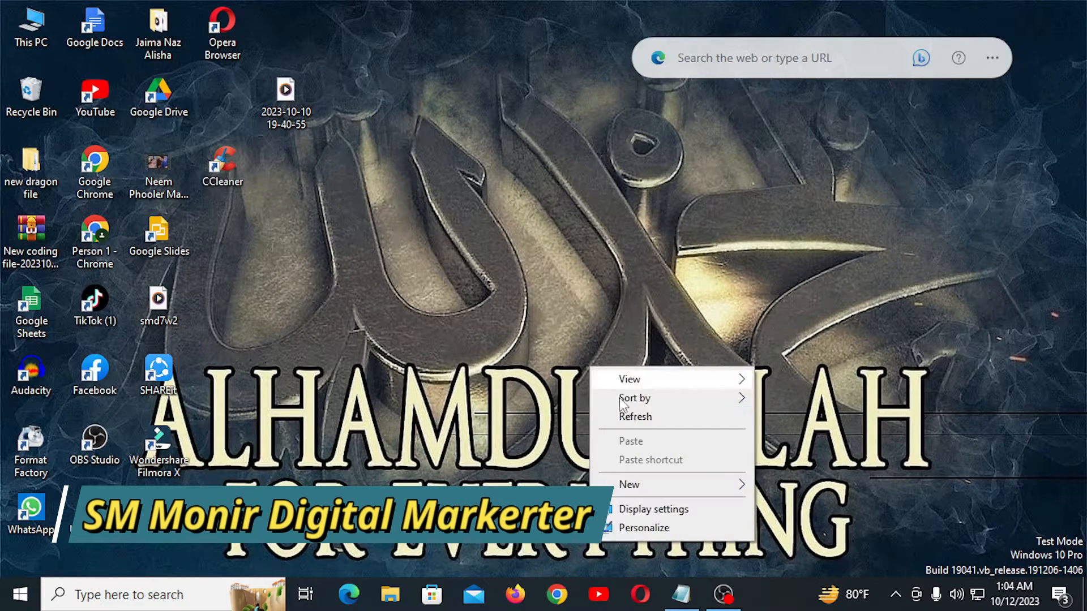
pyautogui.click(633, 420)
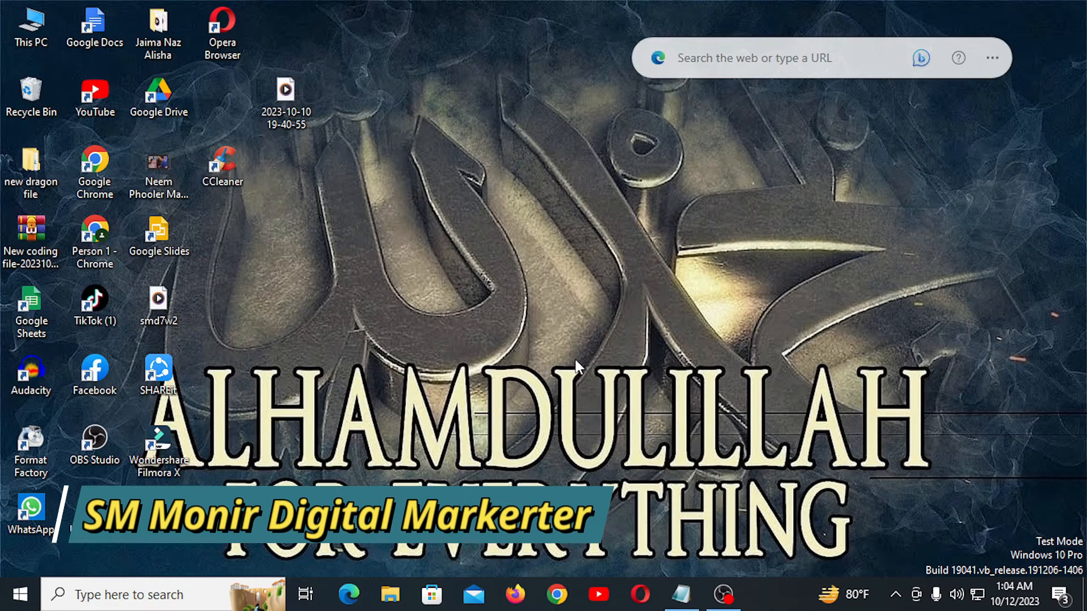
pyautogui.rightClick(575, 360)
pyautogui.click(619, 416)
pyautogui.rightClick(619, 416)
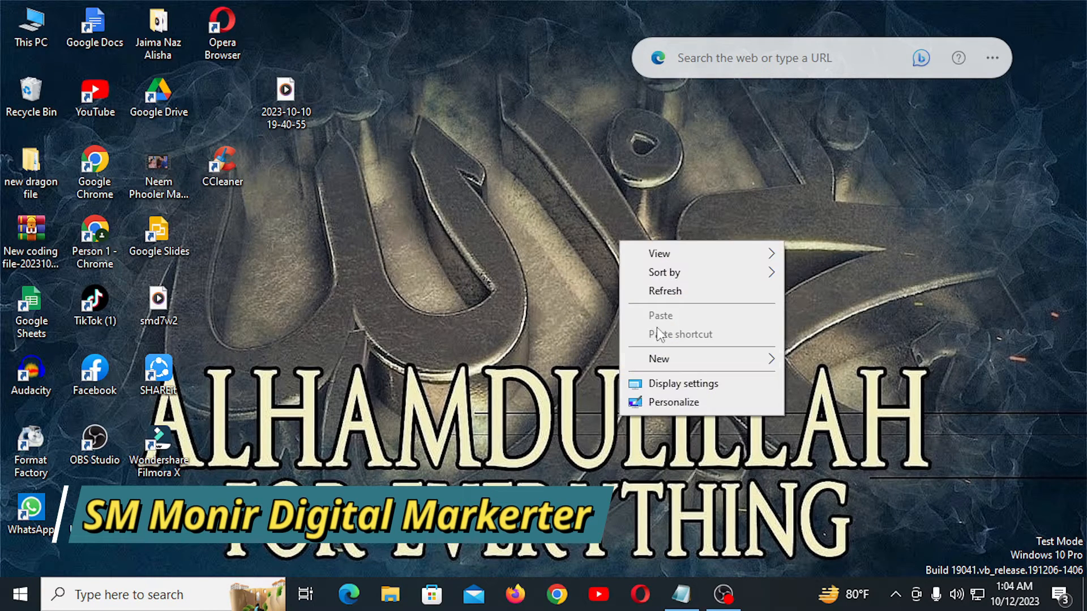
pyautogui.click(659, 289)
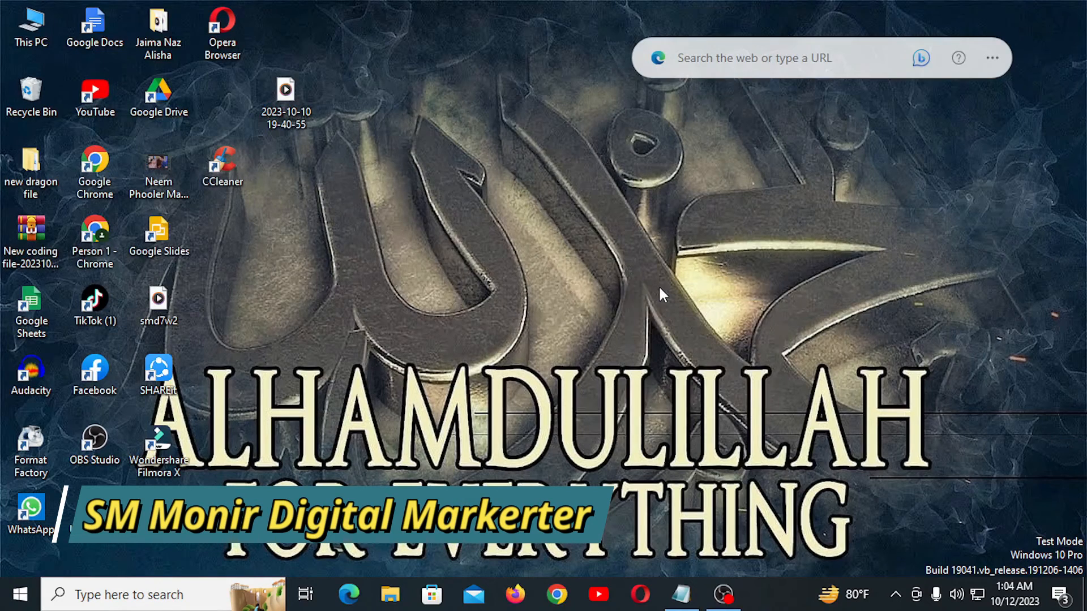
pyautogui.rightClick(424, 213)
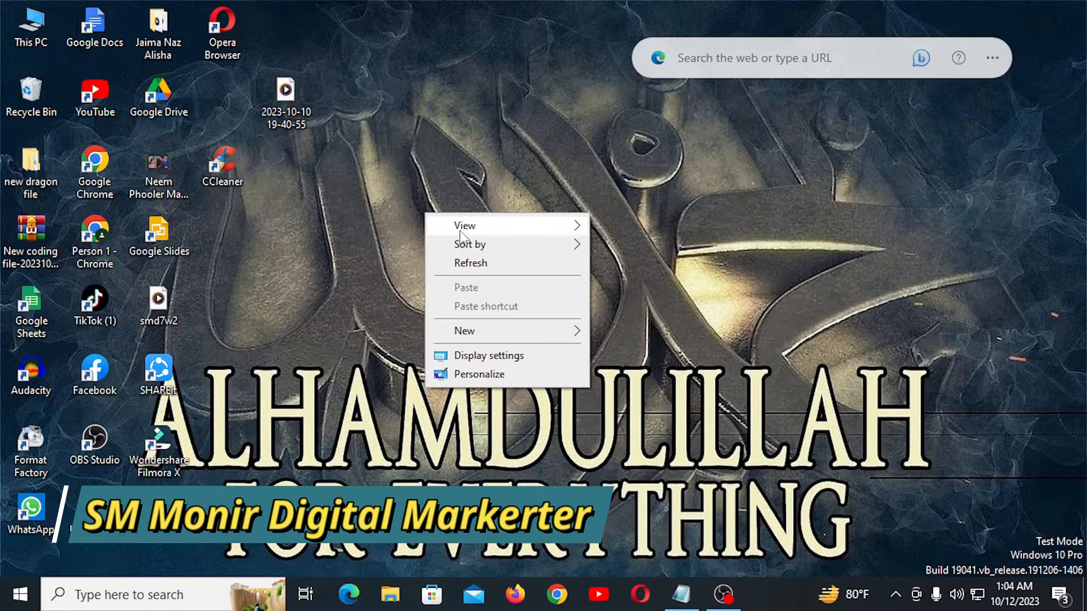
pyautogui.click(504, 264)
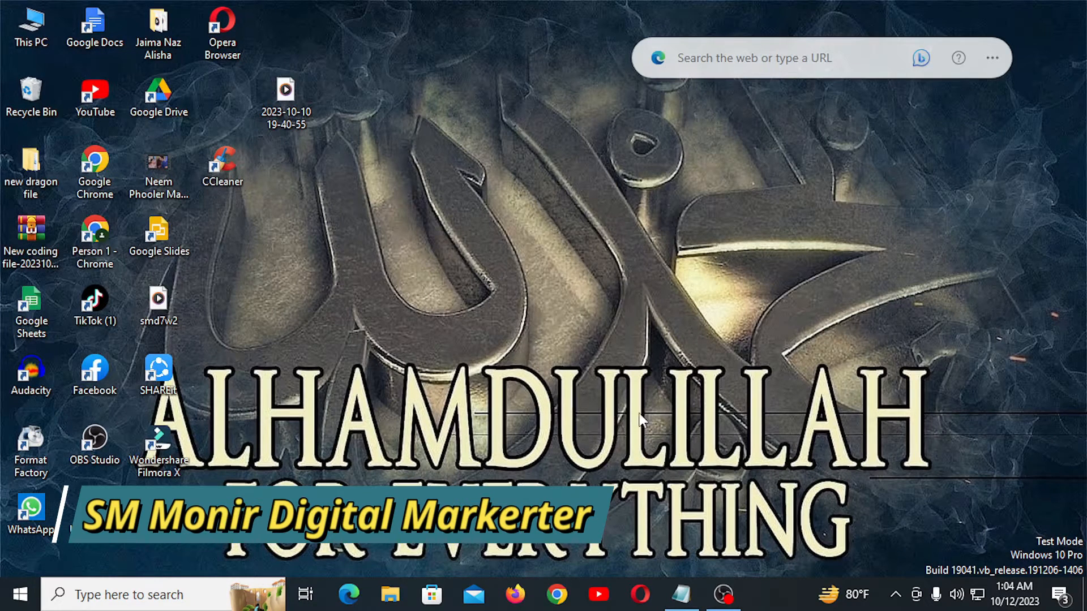
pyautogui.rightClick(434, 293)
pyautogui.click(501, 348)
pyautogui.rightClick(505, 395)
pyautogui.click(549, 447)
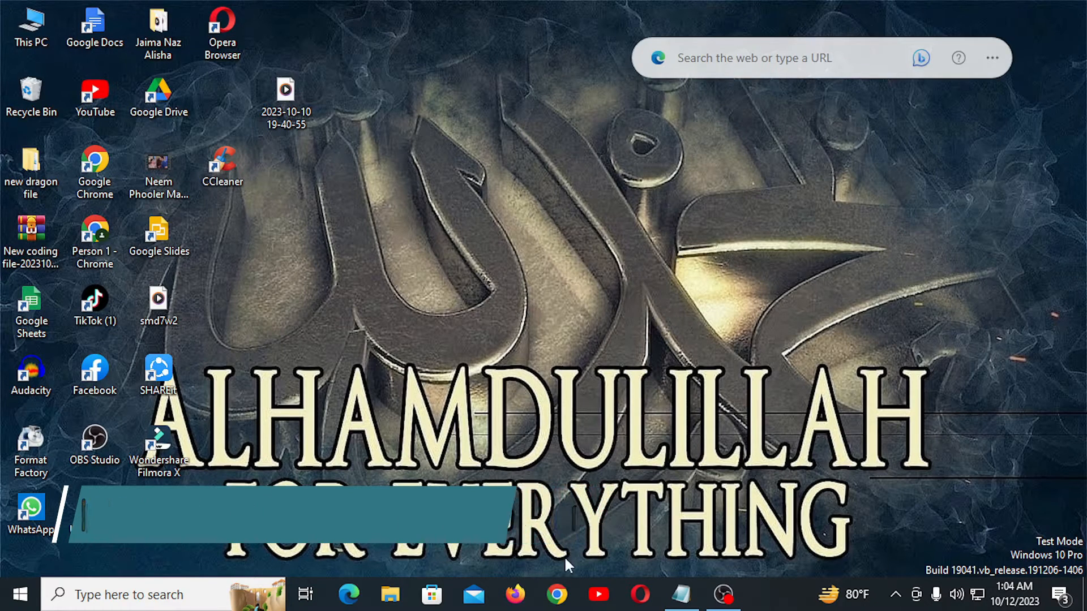
# Step: Switch to Google Chrome and open the profile with the brown "S" avatar
pyautogui.click(551, 596)
pyautogui.scroll(-1, 502, 355)
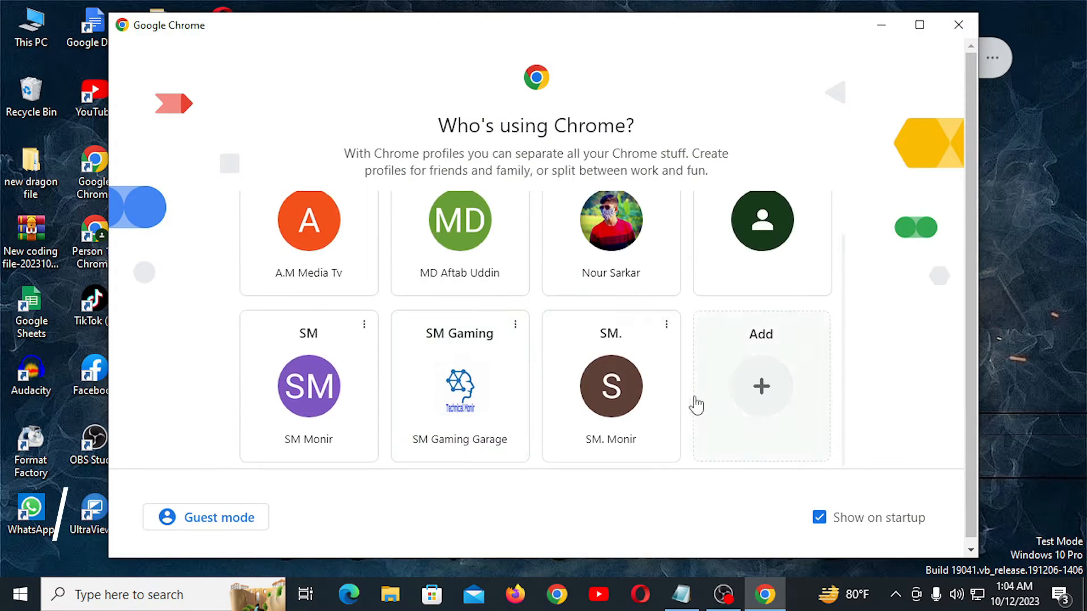
pyautogui.click(668, 396)
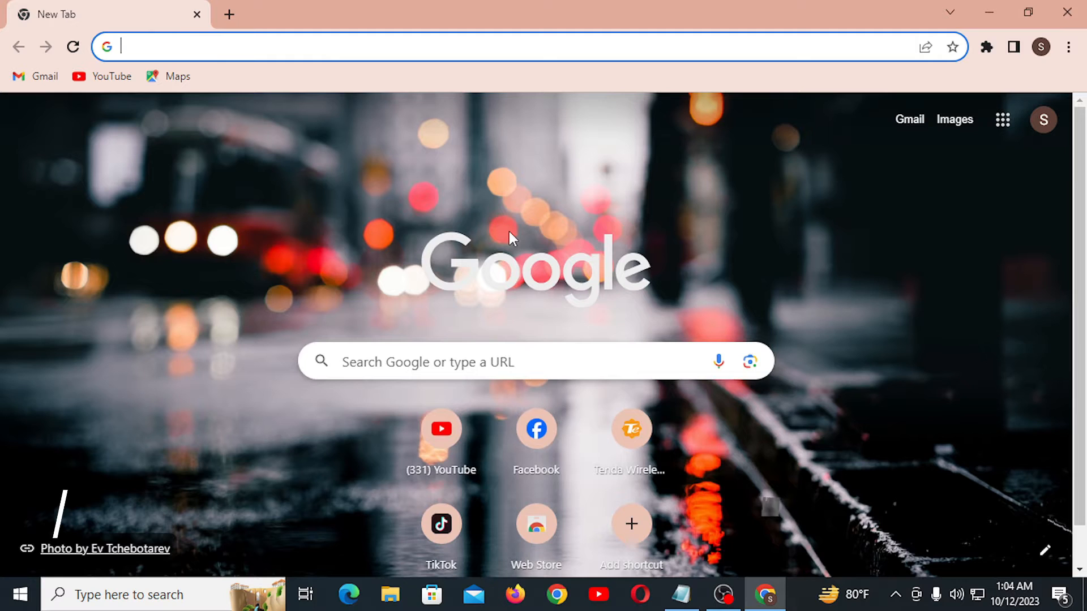
# Step: Search Google for "google adsense" and open the official Google AdSense website from the results
pyautogui.click(271, 50)
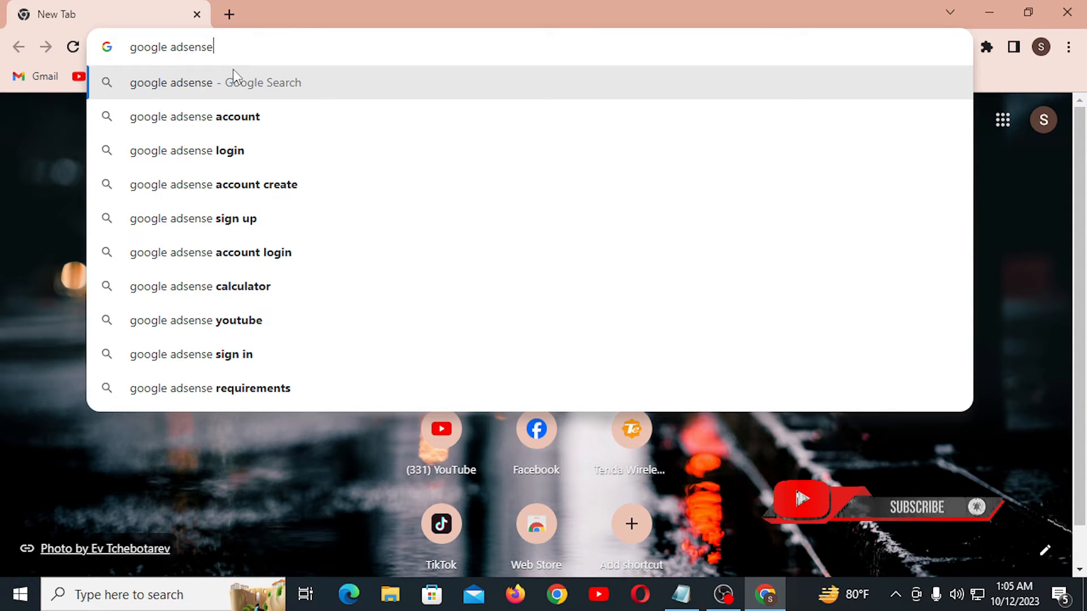
pyautogui.press('Return')
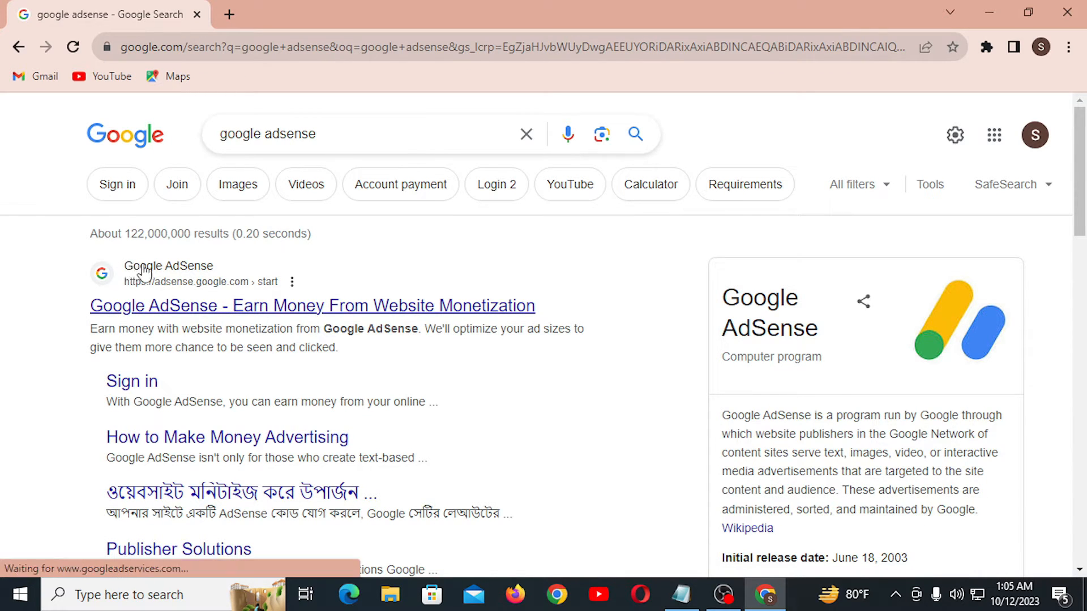
pyautogui.moveTo(78, 269); pyautogui.dragTo(405, 283)
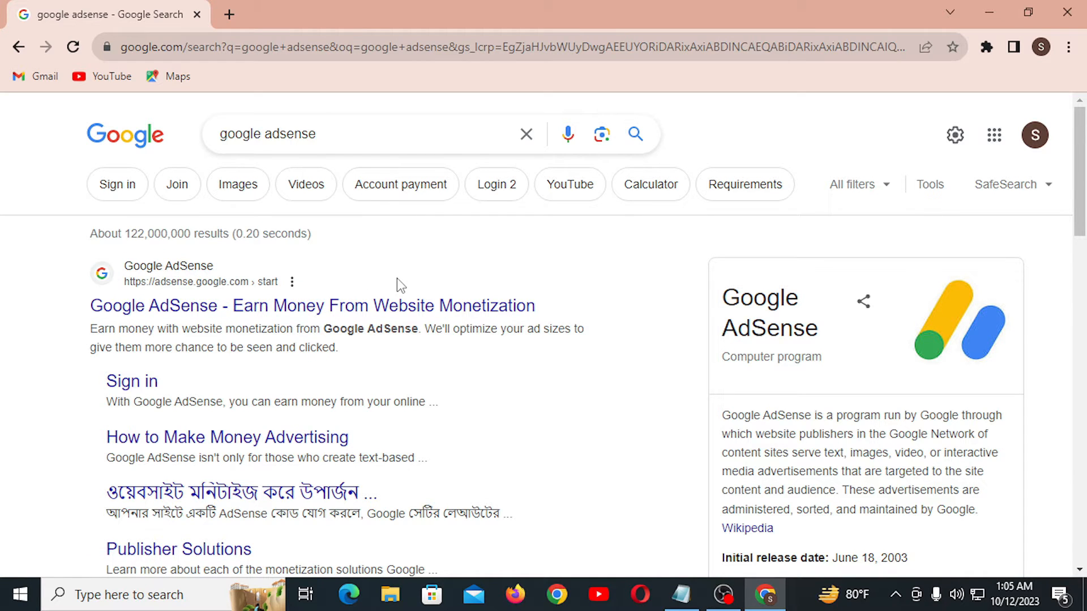
pyautogui.click(327, 305)
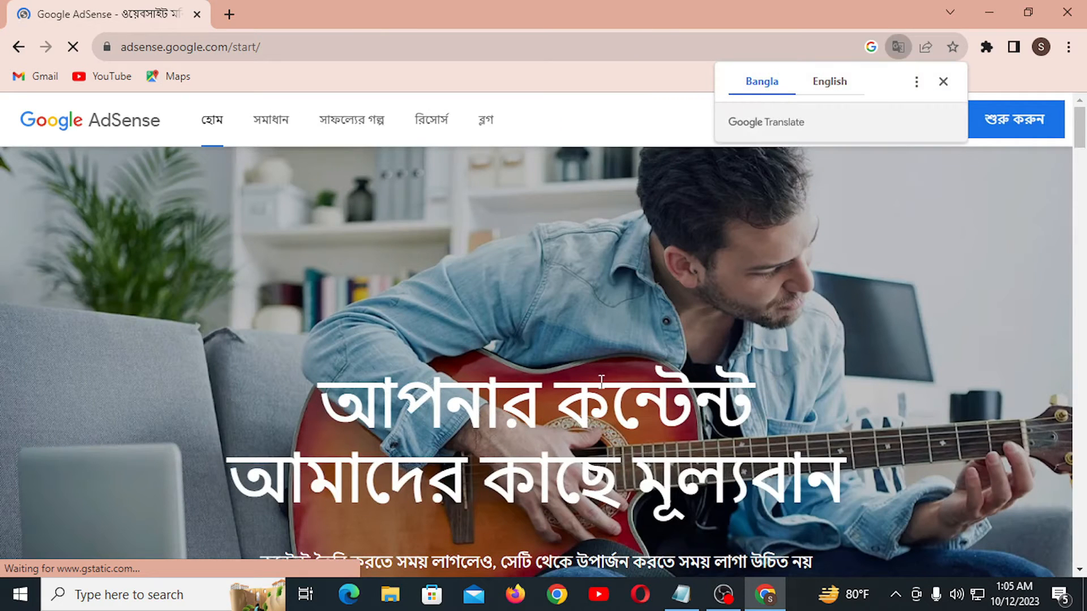
# Step: Dismiss the page translation offer and start the AdSense sign-up with the already signed-in Google account
pyautogui.scroll(-2, 764, 342)
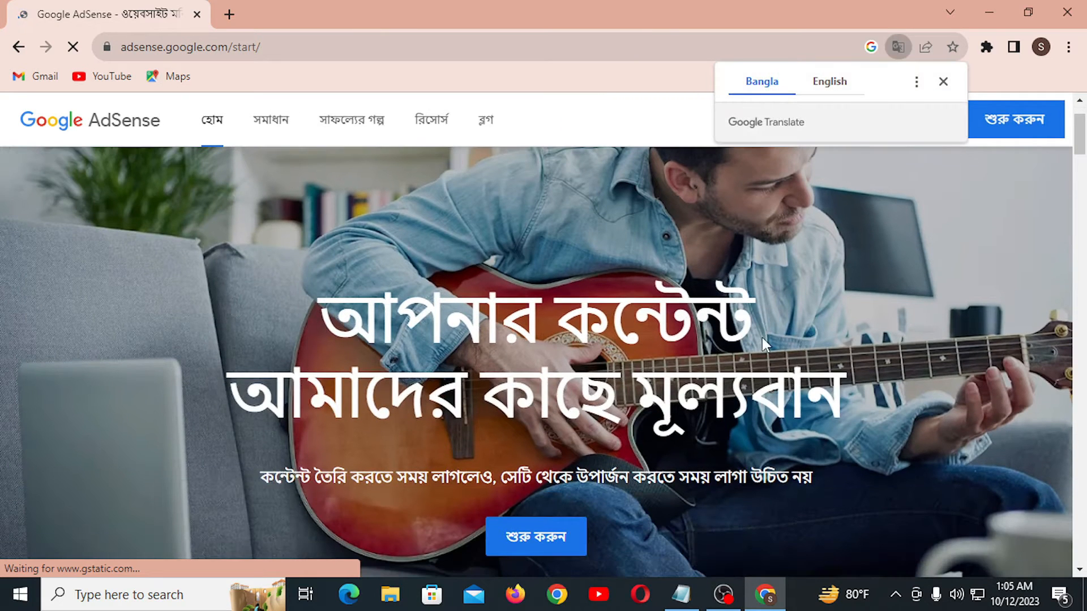
pyautogui.click(943, 82)
pyautogui.scroll(-10, 509, 397)
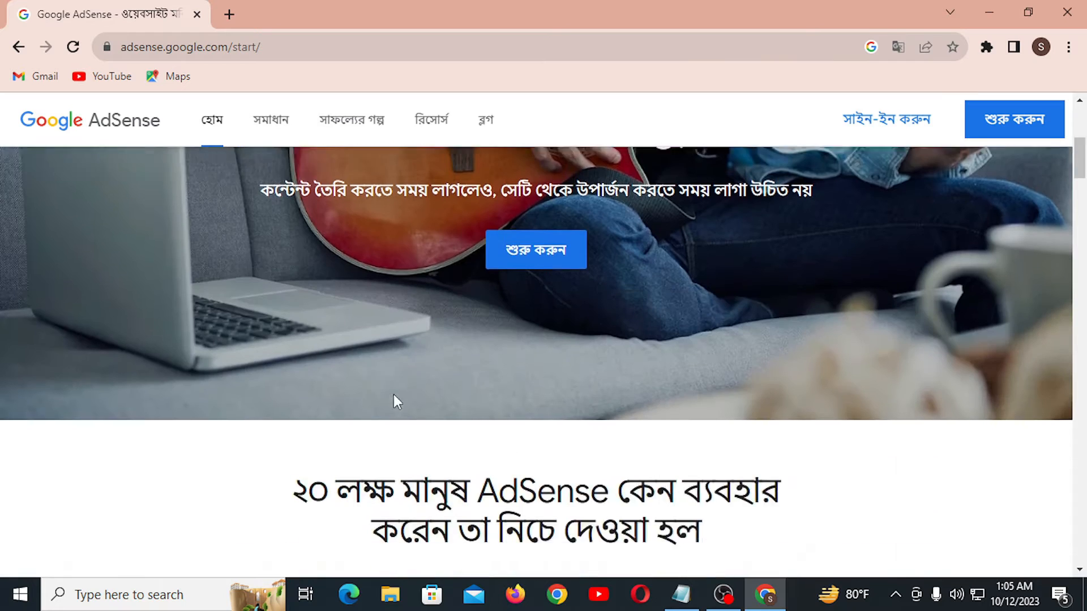
pyautogui.scroll(-11, 521, 416)
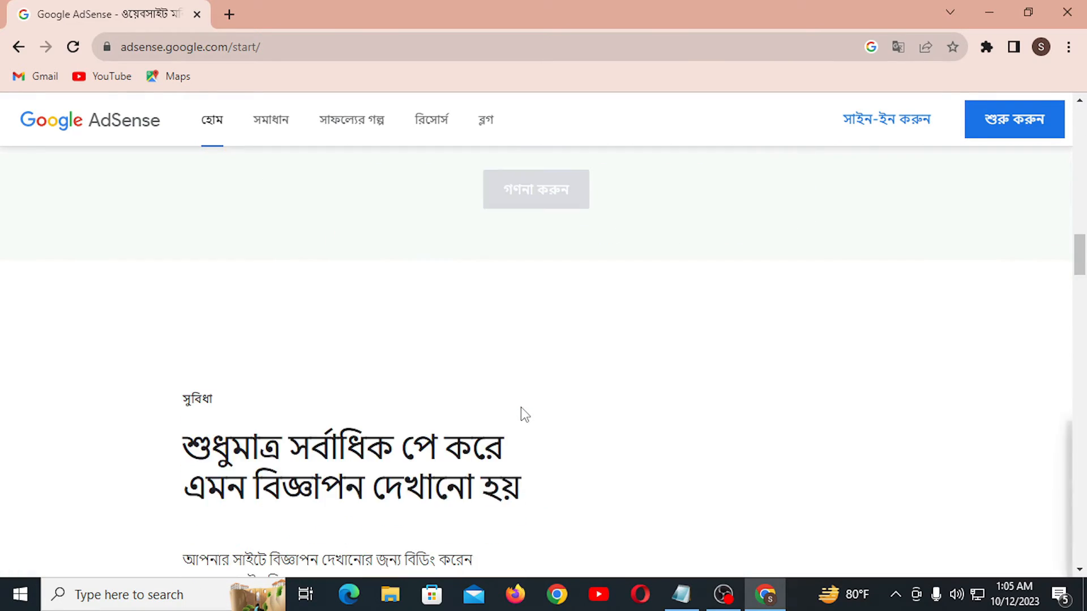
pyautogui.scroll(2, 521, 416)
pyautogui.scroll(19, 524, 414)
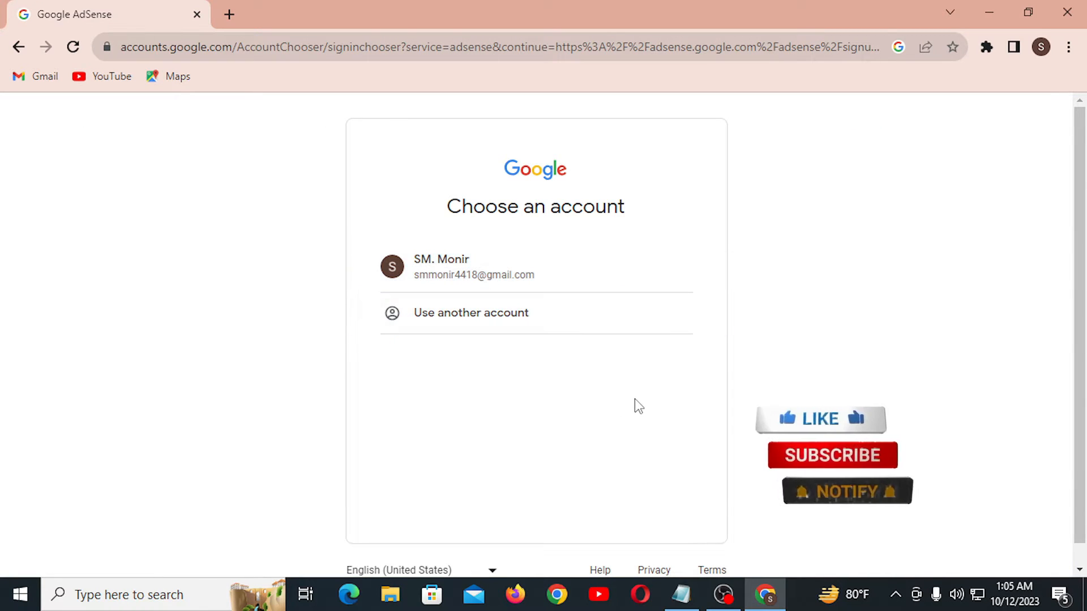
pyautogui.click(583, 279)
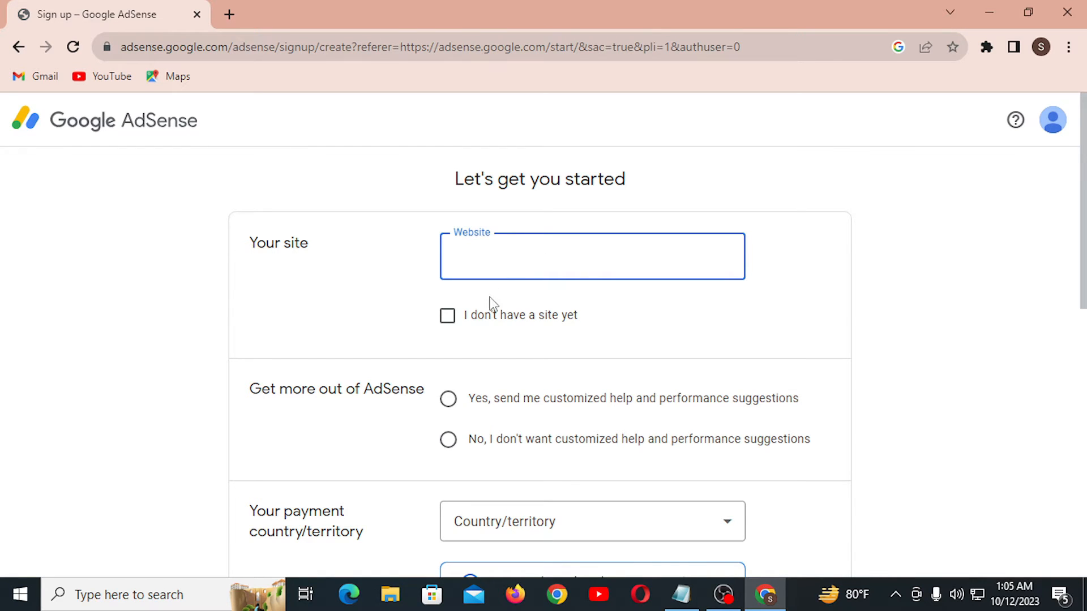
# Step: Mark that there is no site yet and opt in to customized help and performance suggestions
pyautogui.scroll(-2, 490, 311)
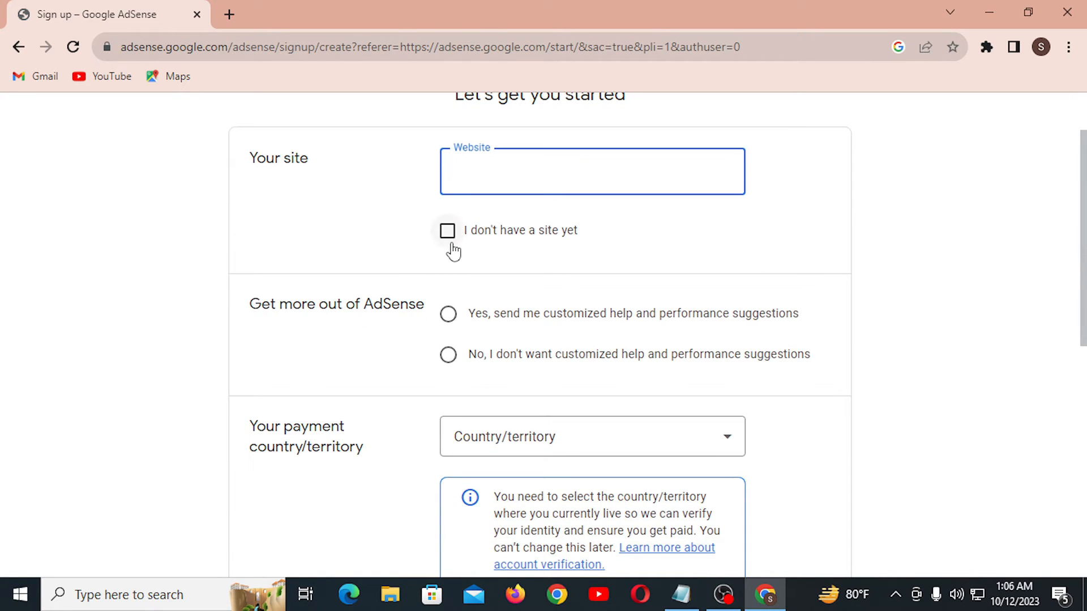
pyautogui.click(450, 240)
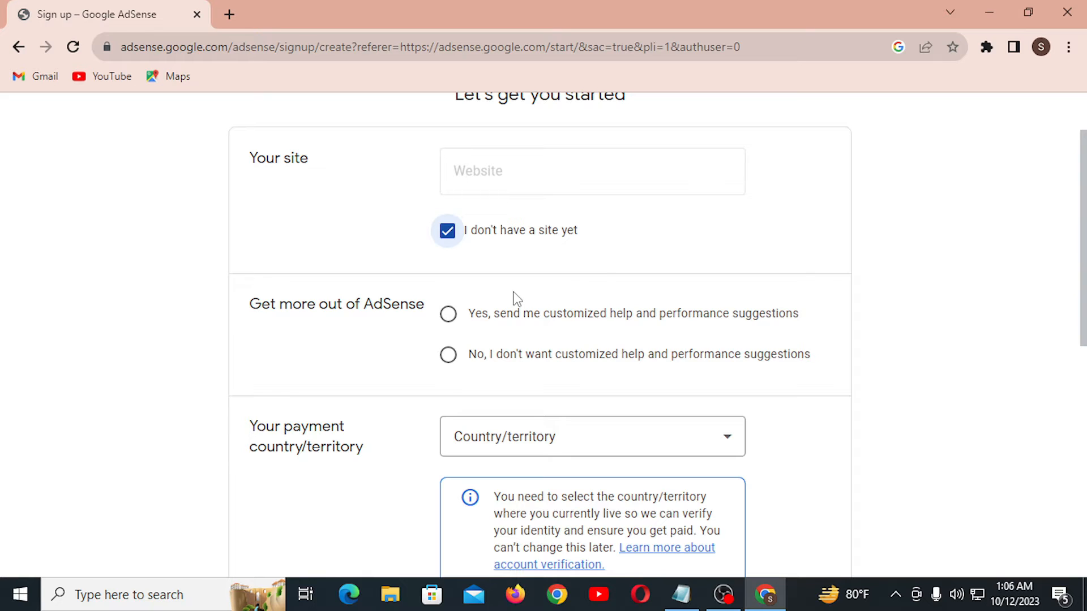
pyautogui.scroll(-1, 515, 297)
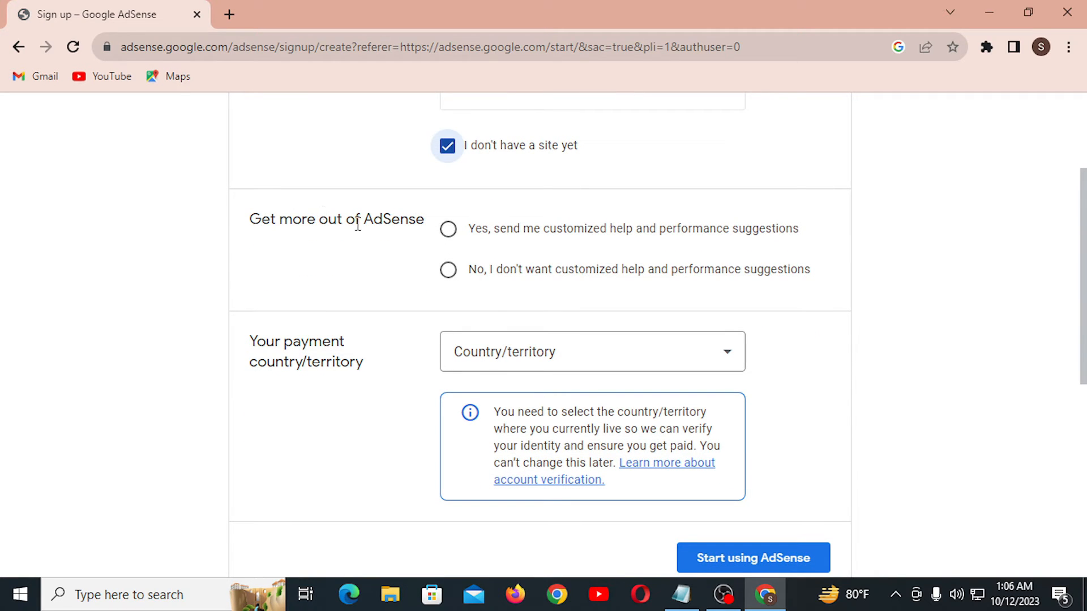
pyautogui.click(440, 234)
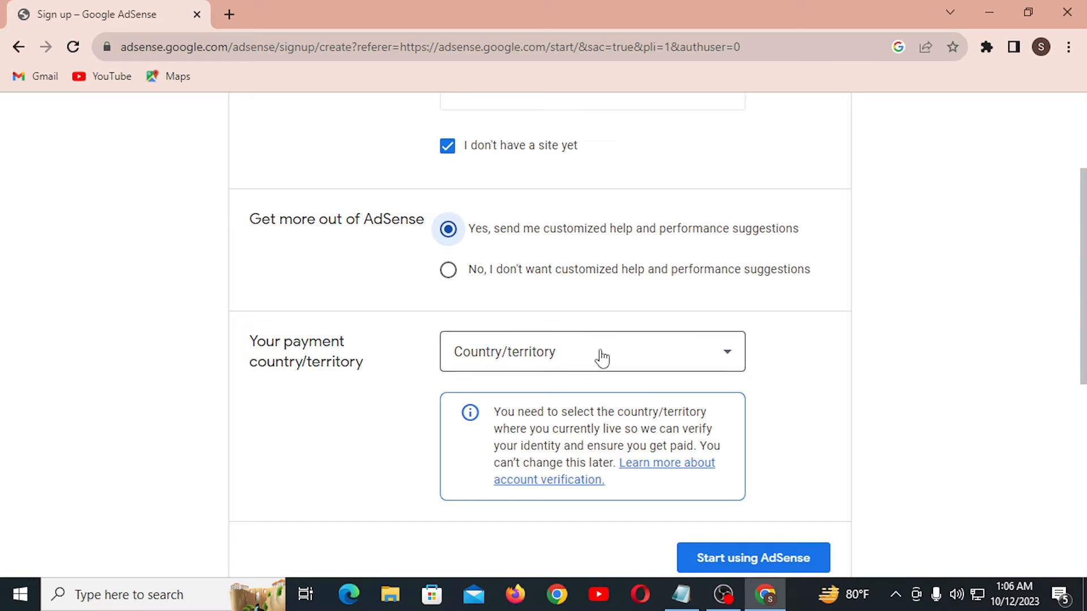
# Step: Set the payment country/territory to Bangladesh in the AdSense sign-up form
pyautogui.click(576, 358)
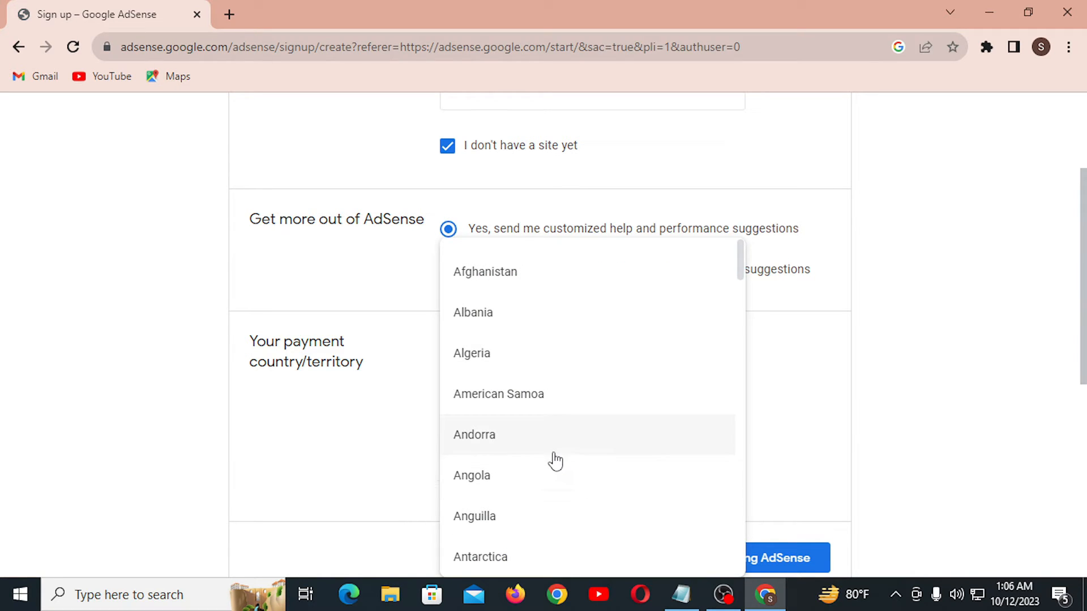
pyautogui.scroll(-2, 554, 462)
pyautogui.scroll(-3, 553, 467)
pyautogui.scroll(-5, 539, 466)
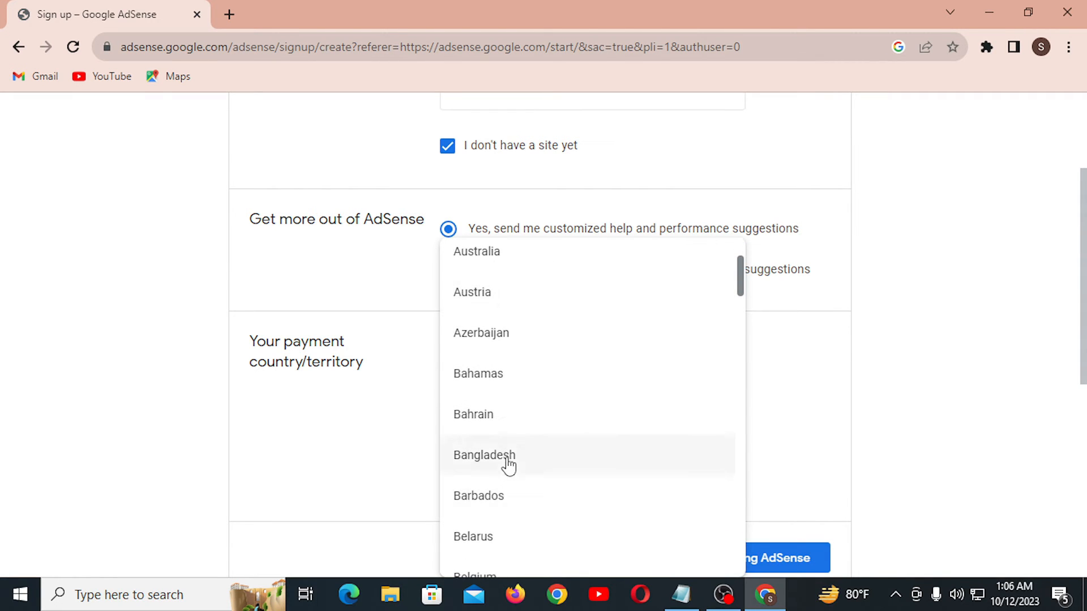
pyautogui.click(506, 458)
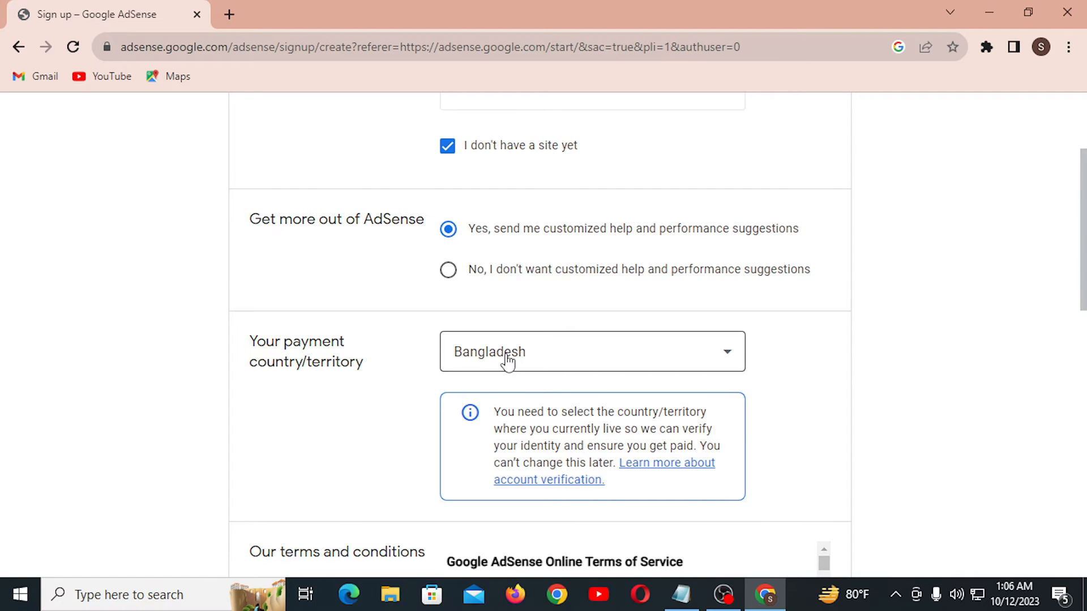
# Step: Review the payment country section and read the AdSense Online Terms of Service through to the end
pyautogui.scroll(-1, 507, 360)
pyautogui.scroll(-2, 506, 360)
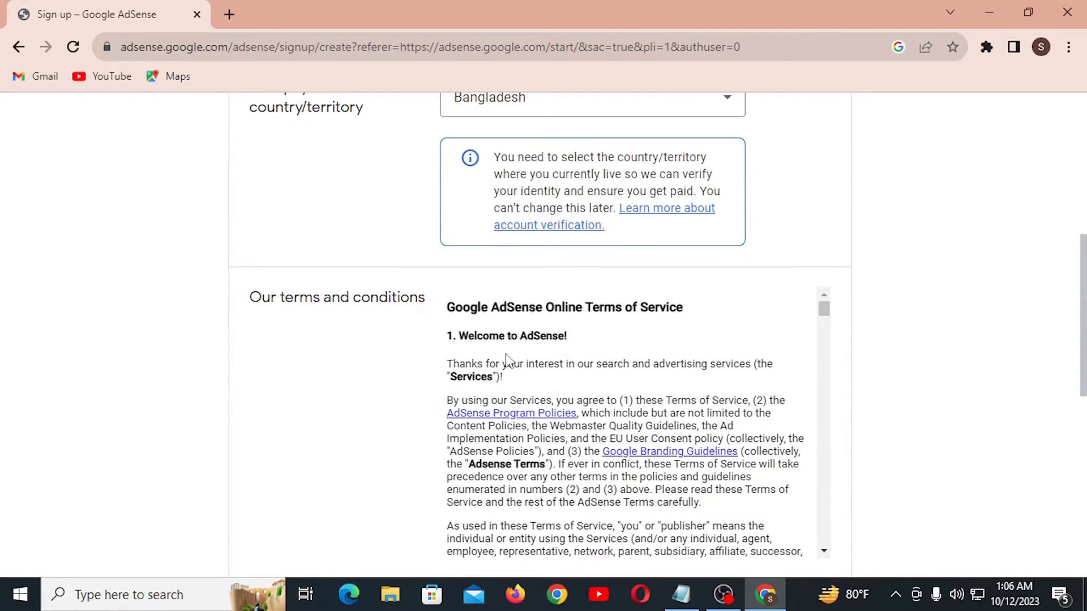
pyautogui.scroll(-1, 507, 361)
pyautogui.scroll(1, 640, 321)
pyautogui.scroll(2, 830, 171)
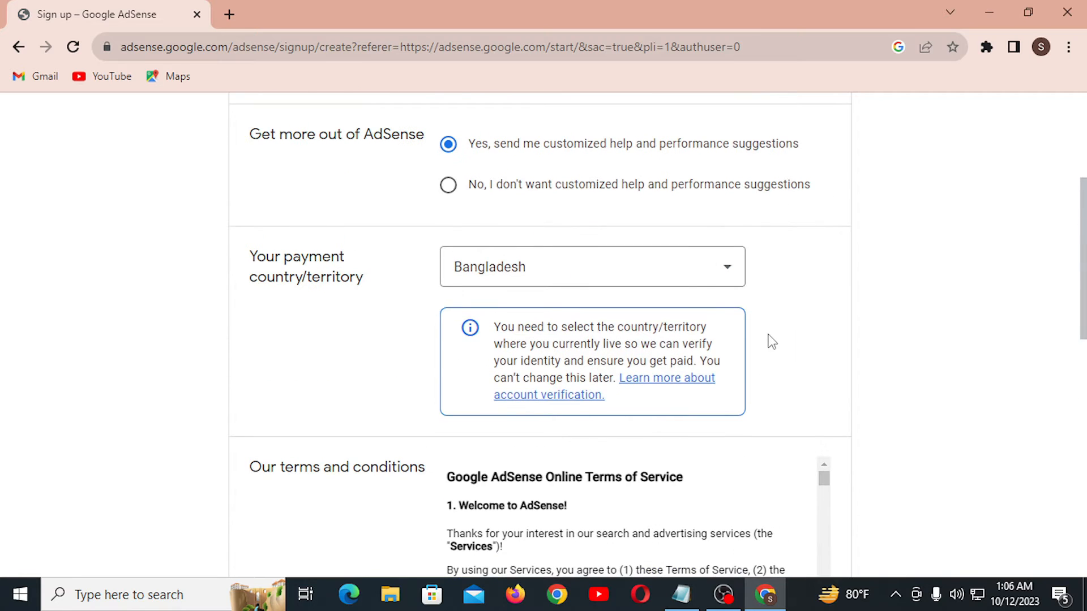
pyautogui.scroll(-2, 772, 342)
pyautogui.scroll(-4, 759, 354)
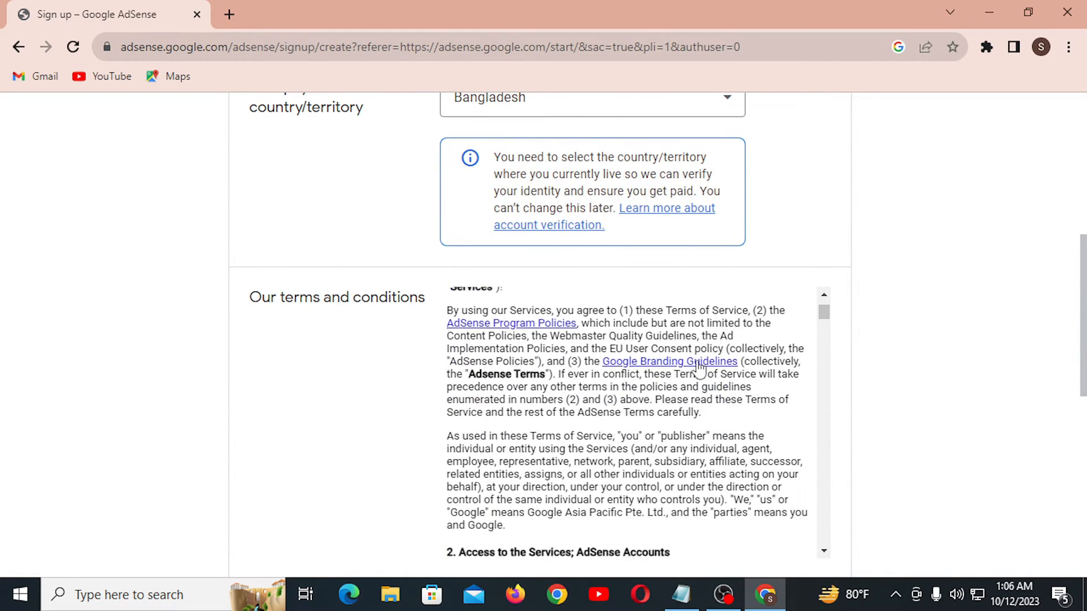
pyautogui.scroll(-5, 689, 373)
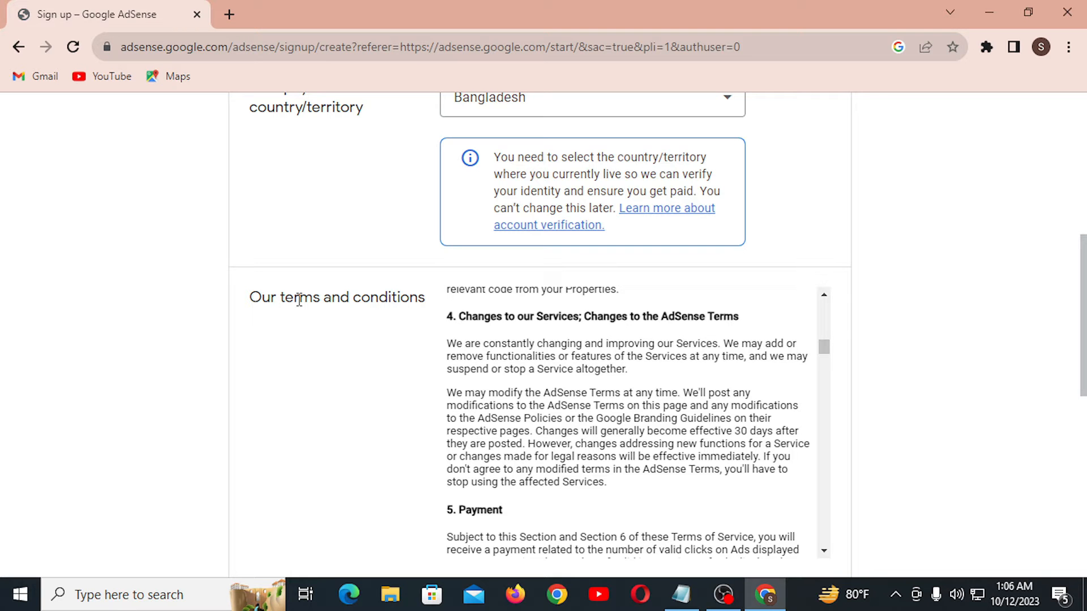
pyautogui.scroll(-6, 742, 438)
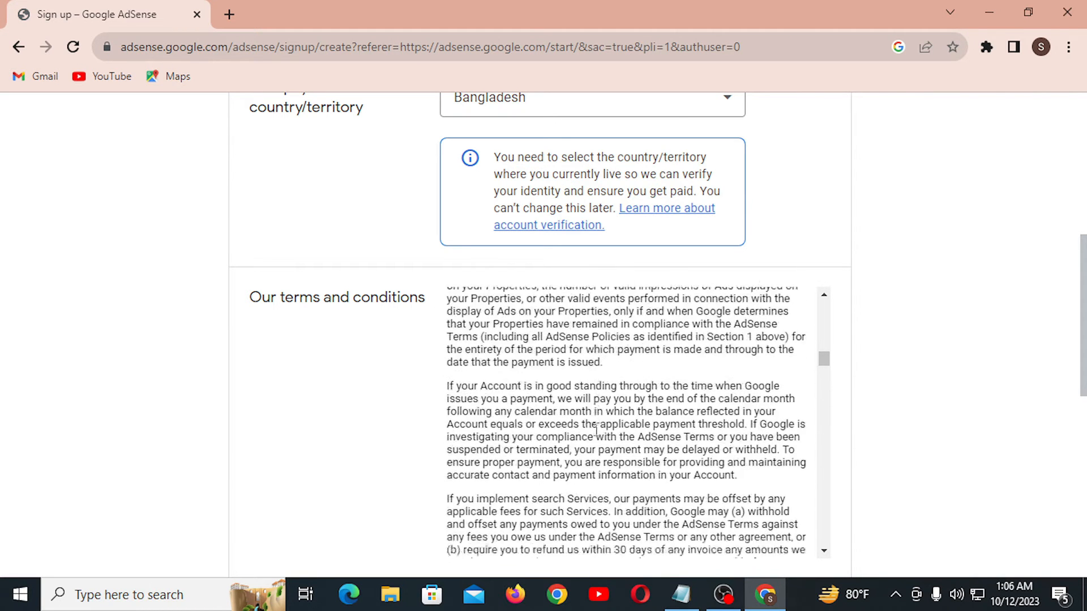
pyautogui.scroll(-12, 596, 429)
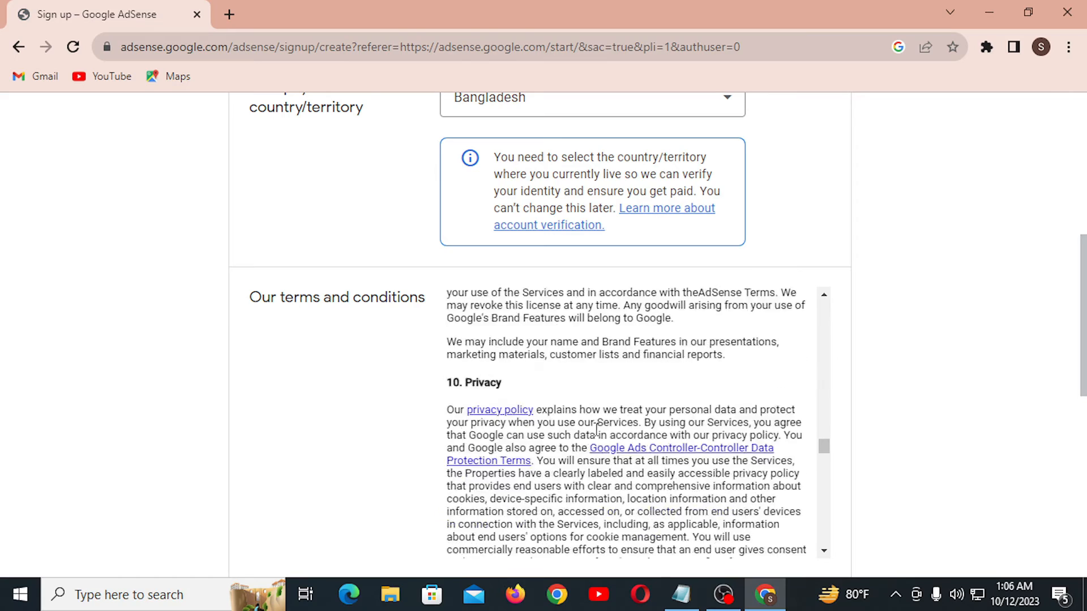
pyautogui.scroll(-8, 596, 426)
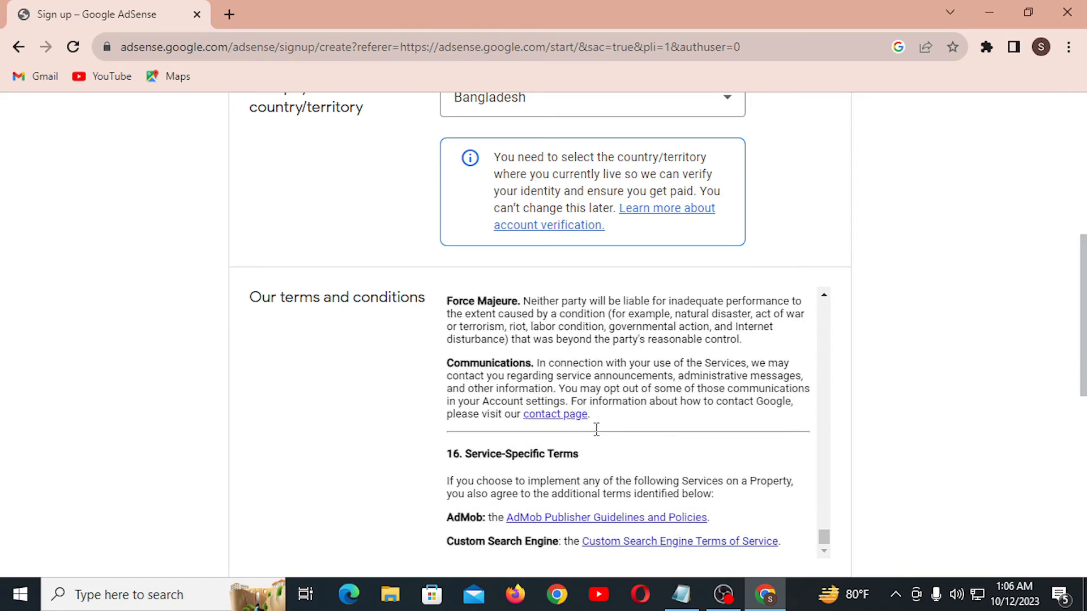
# Step: Accept the AdSense terms agreement and submit the sign-up to start using AdSense
pyautogui.scroll(-4, 747, 451)
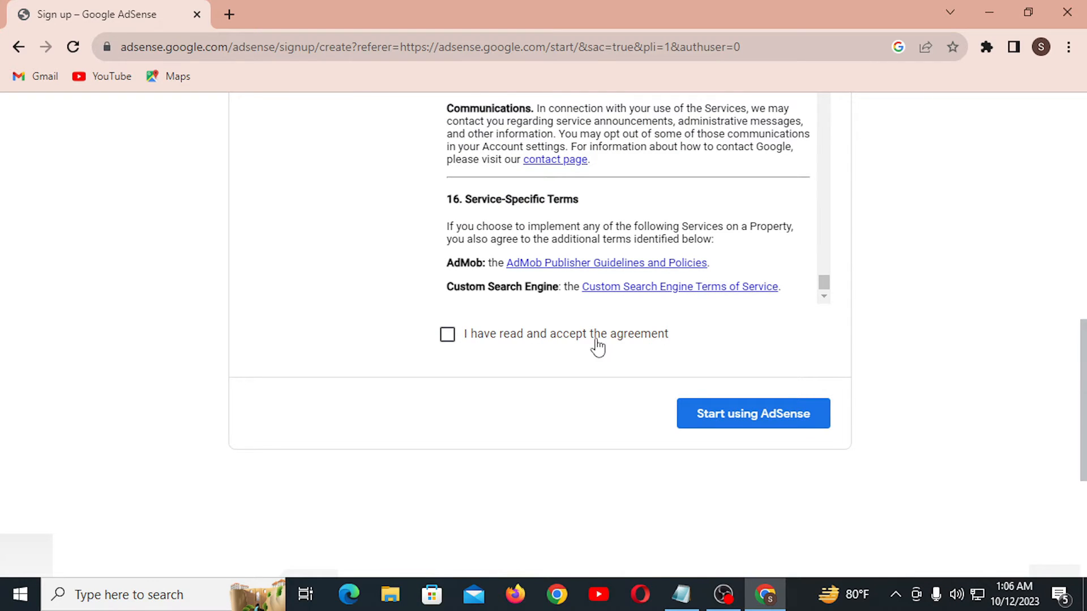
pyautogui.click(446, 335)
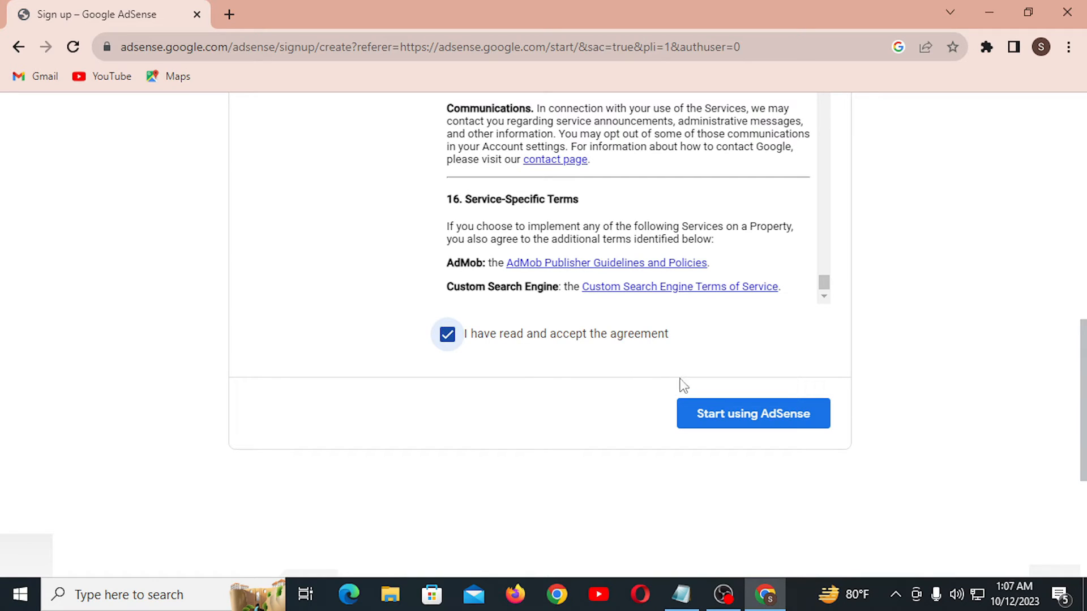
pyautogui.click(780, 422)
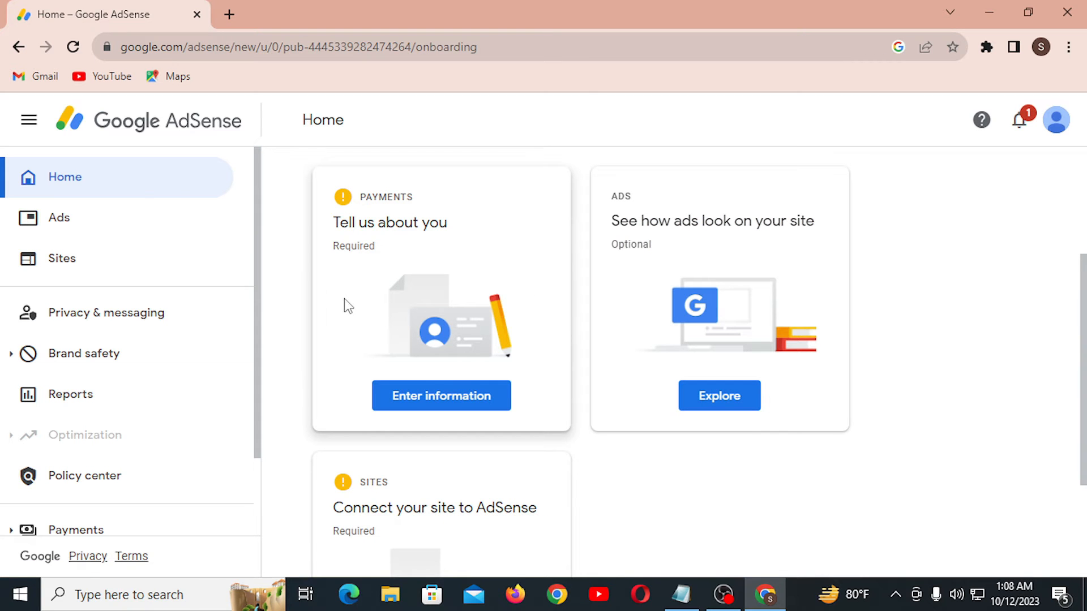
# Step: Go to the AdSense payments info and start adding a payments account, bringing up its name and address form
pyautogui.scroll(-2, 151, 399)
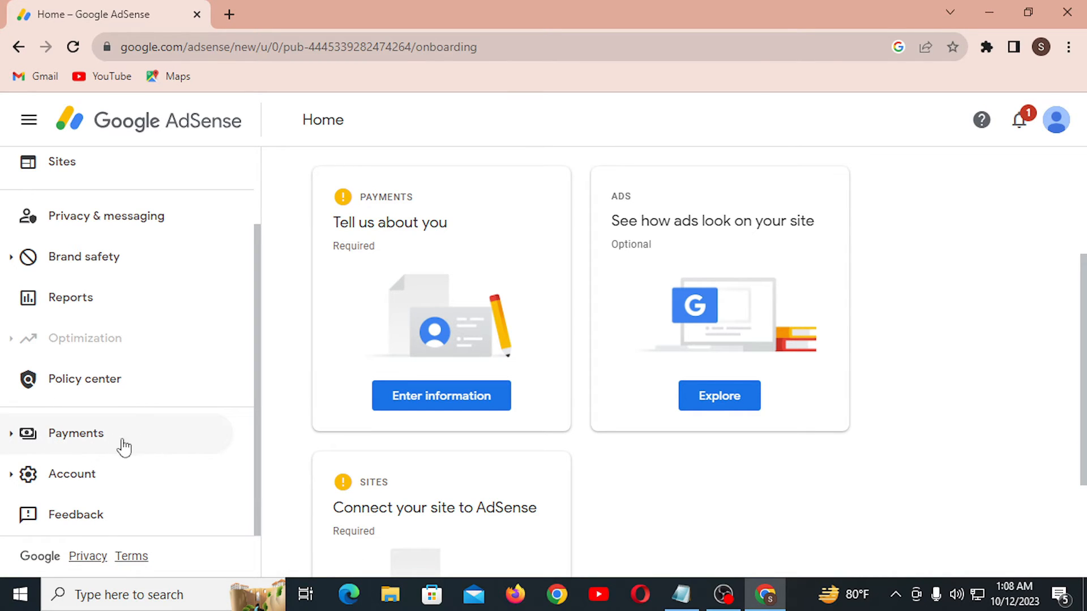
pyautogui.click(10, 440)
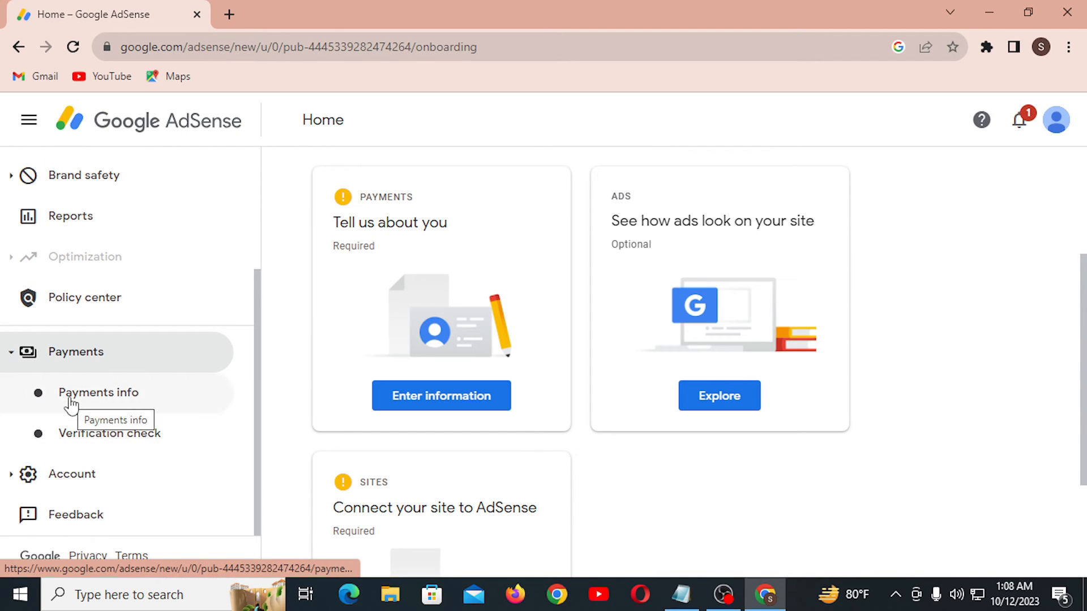
pyautogui.click(71, 402)
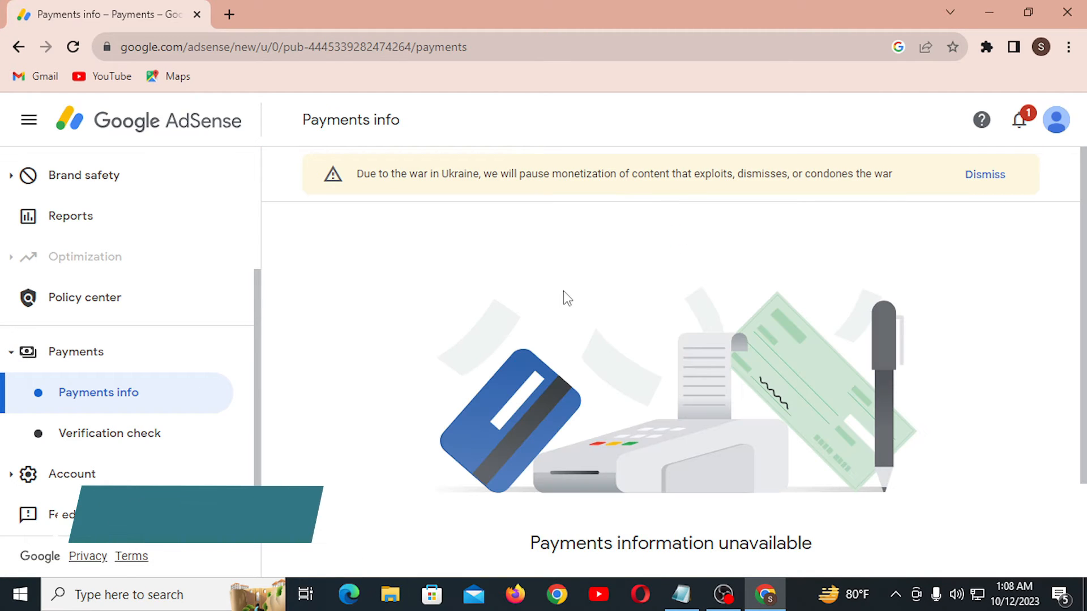
pyautogui.scroll(-2, 623, 329)
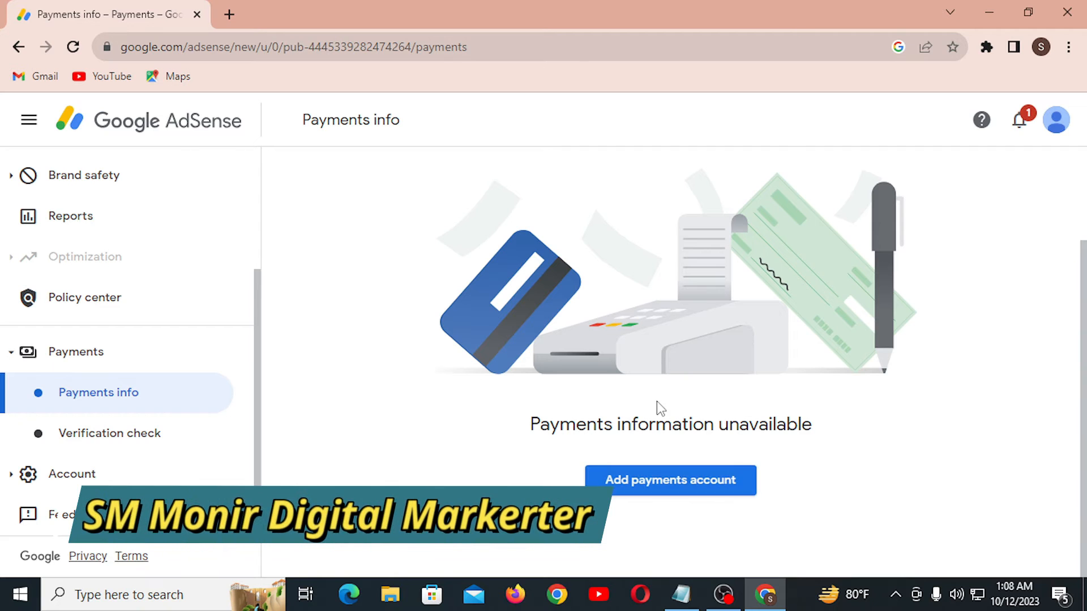
pyautogui.click(674, 485)
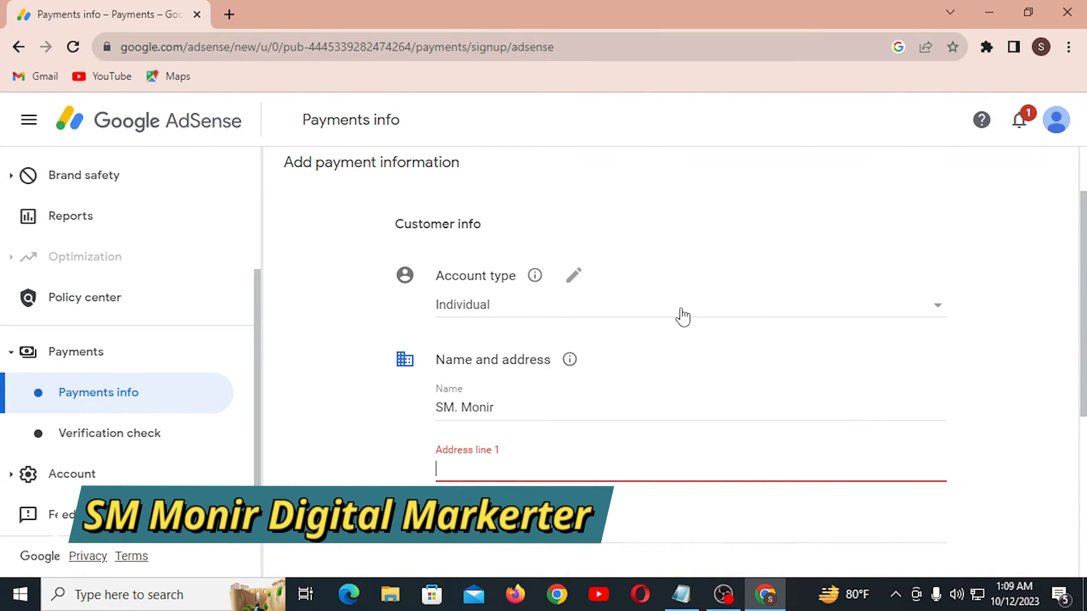
pyautogui.hotkey('shift', 'Tab')
pyautogui.scroll(-4, 553, 361)
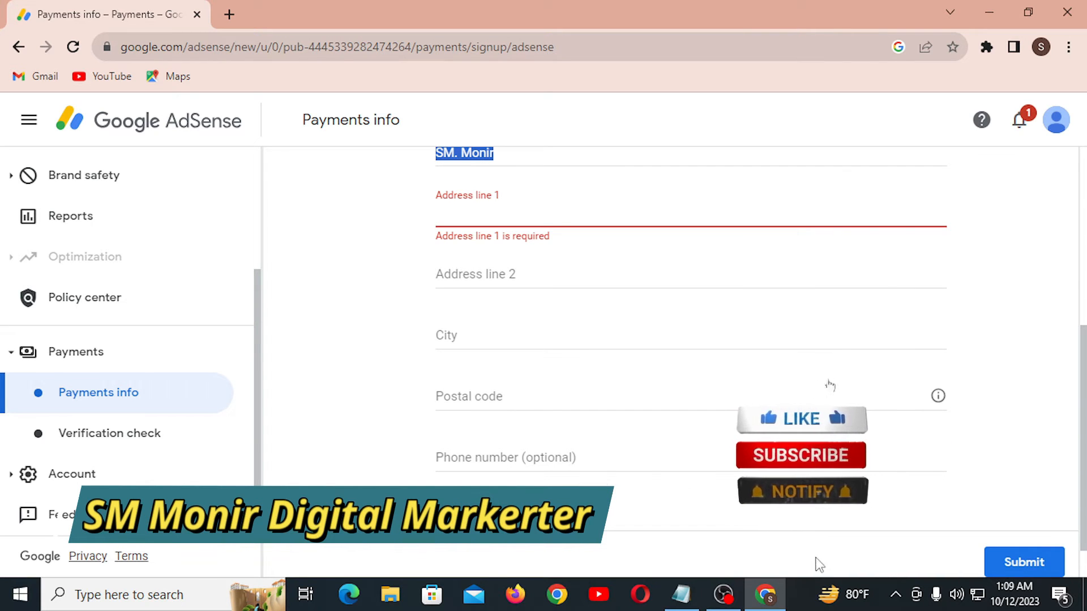
# Step: Switch to Notepad, review the prepared payee details, and correct "Policest" to "Police st" in address line 1
pyautogui.click(681, 594)
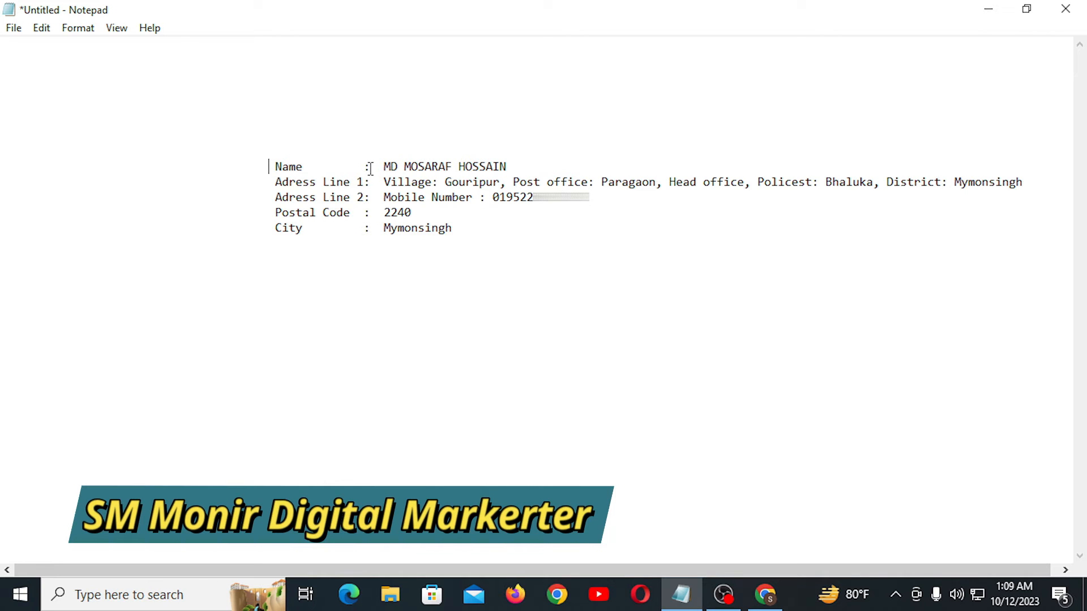
pyautogui.moveTo(380, 169); pyautogui.dragTo(510, 169)
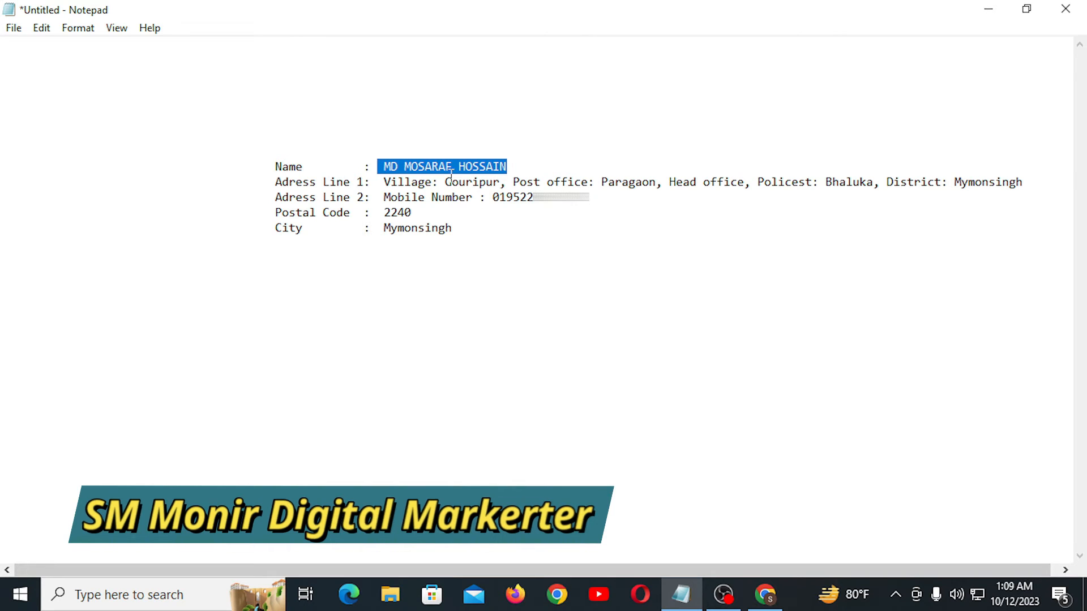
pyautogui.click(347, 165)
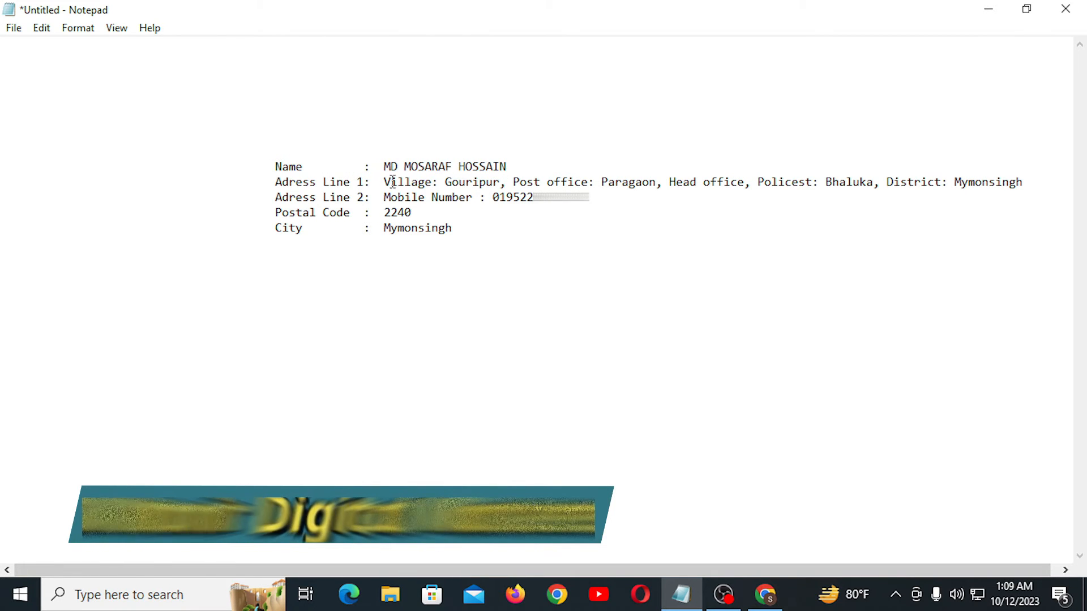
pyautogui.moveTo(383, 182); pyautogui.dragTo(405, 184)
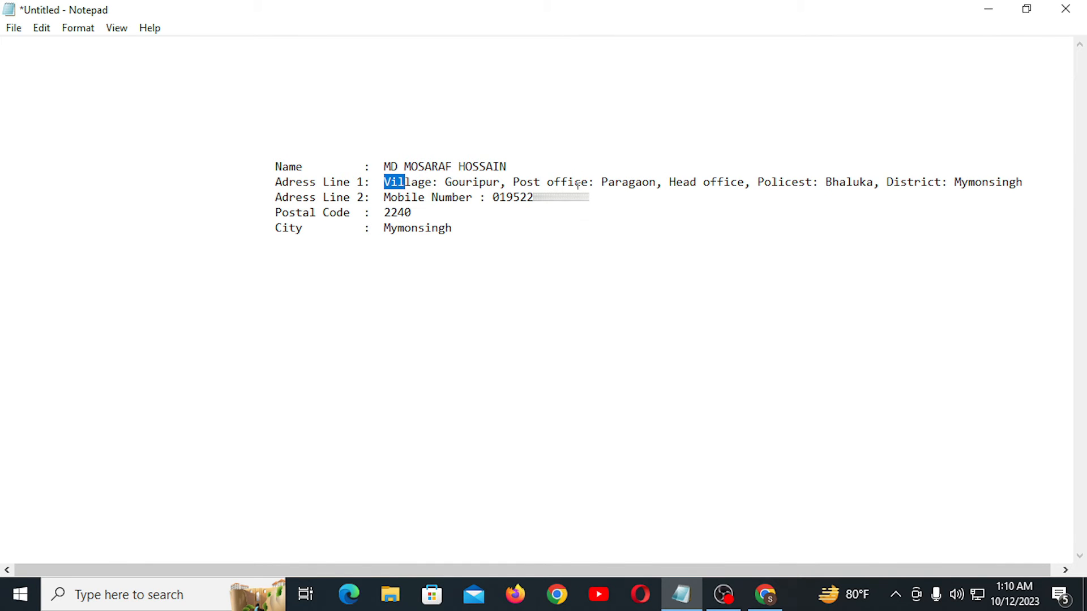
pyautogui.click(608, 202)
pyautogui.moveTo(459, 229); pyautogui.dragTo(382, 226)
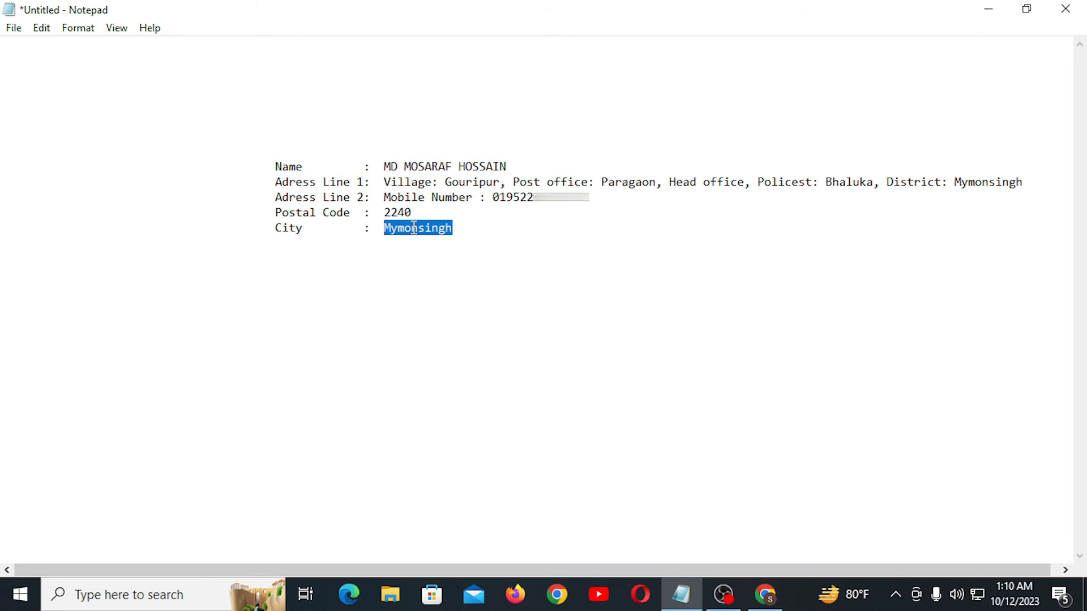
pyautogui.click(493, 233)
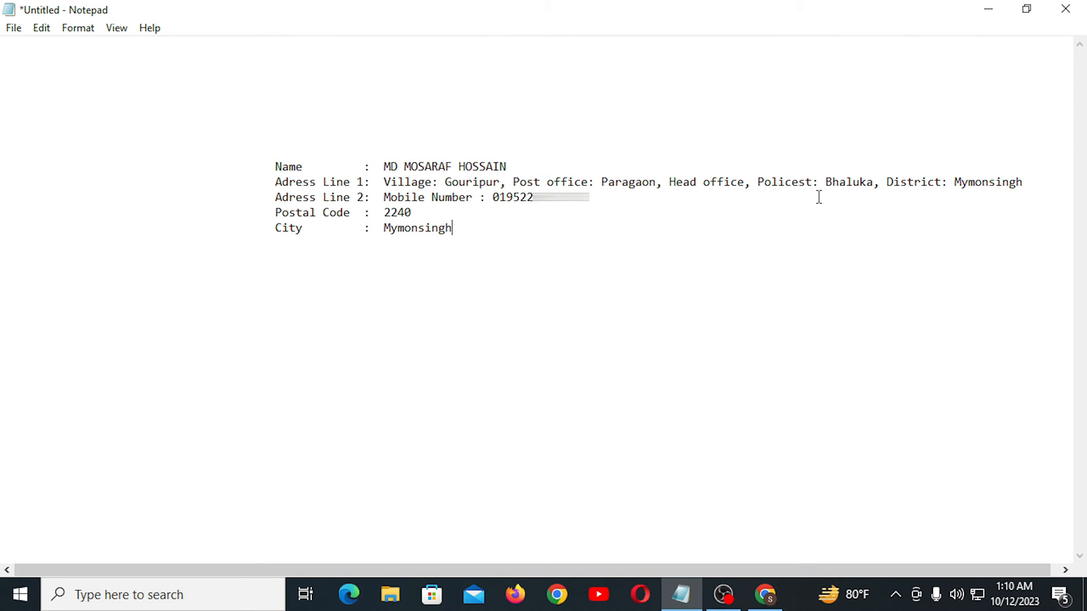
pyautogui.click(798, 182)
# Step: Copy the payee's full name from the Notepad notes and replace the Name in Chrome's AdSense payment form with it
pyautogui.moveTo(507, 166); pyautogui.dragTo(384, 163)
pyautogui.rightClick(422, 164)
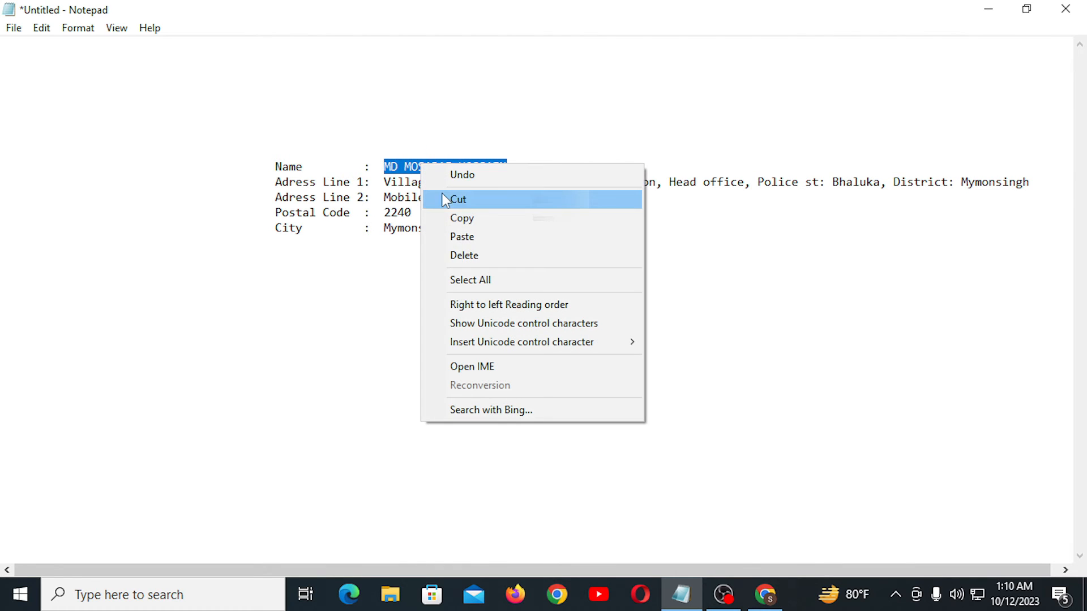
pyautogui.click(478, 220)
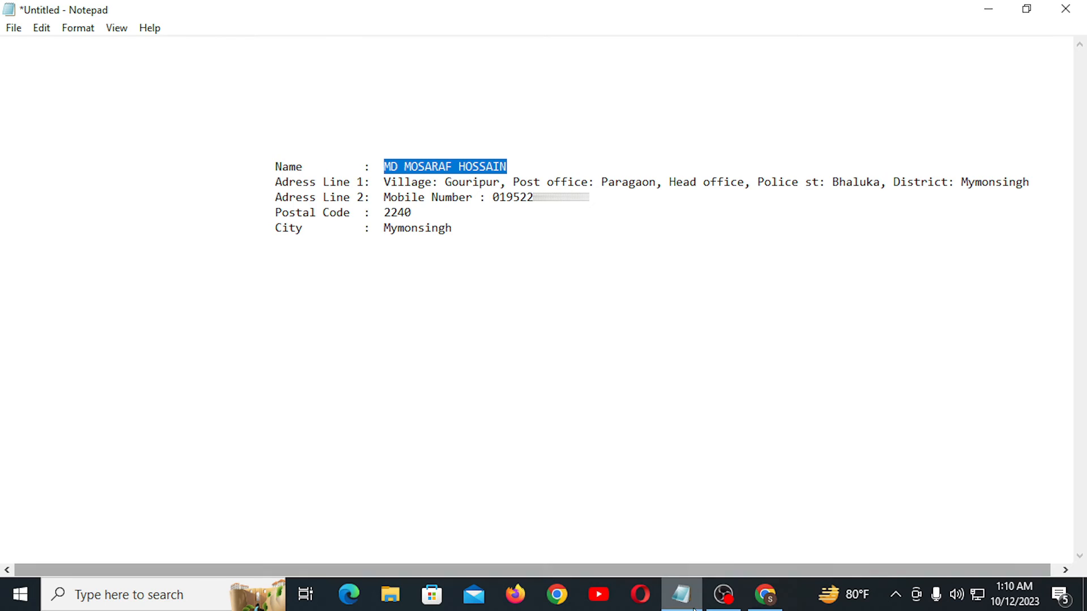
pyautogui.click(765, 594)
pyautogui.scroll(2, 480, 220)
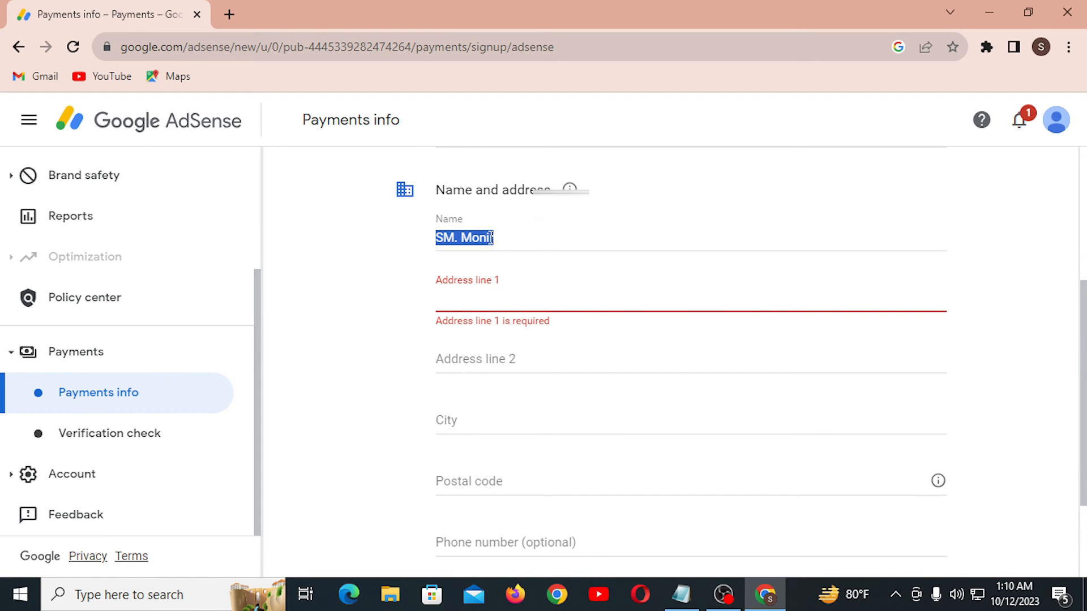
pyautogui.rightClick(491, 237)
pyautogui.click(548, 315)
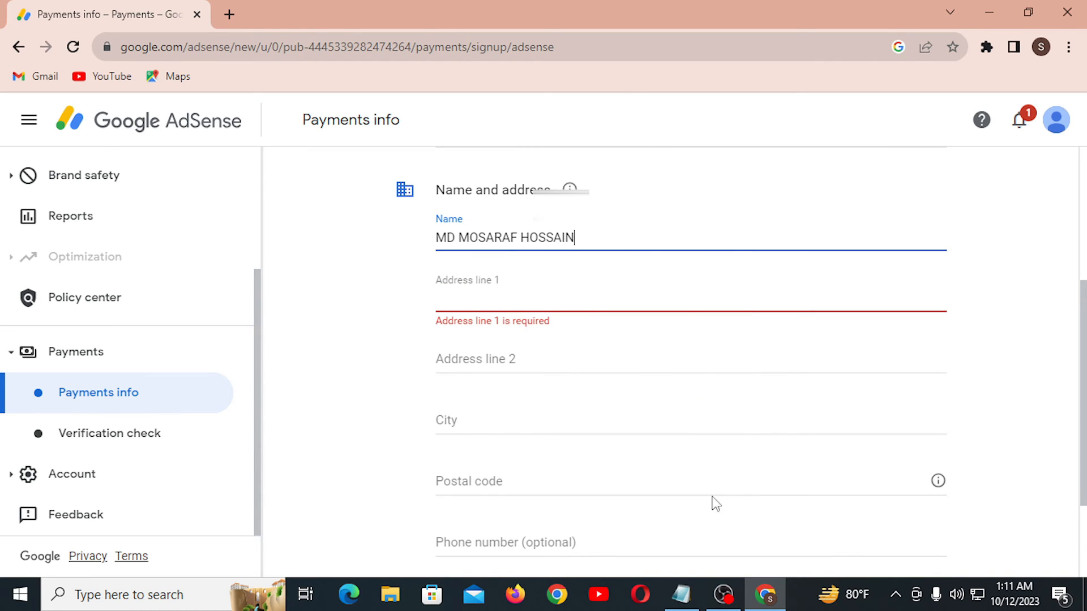
# Step: Copy the postal address from the Notepad notes into Address line 1 of the AdSense payment form in Chrome
pyautogui.click(681, 595)
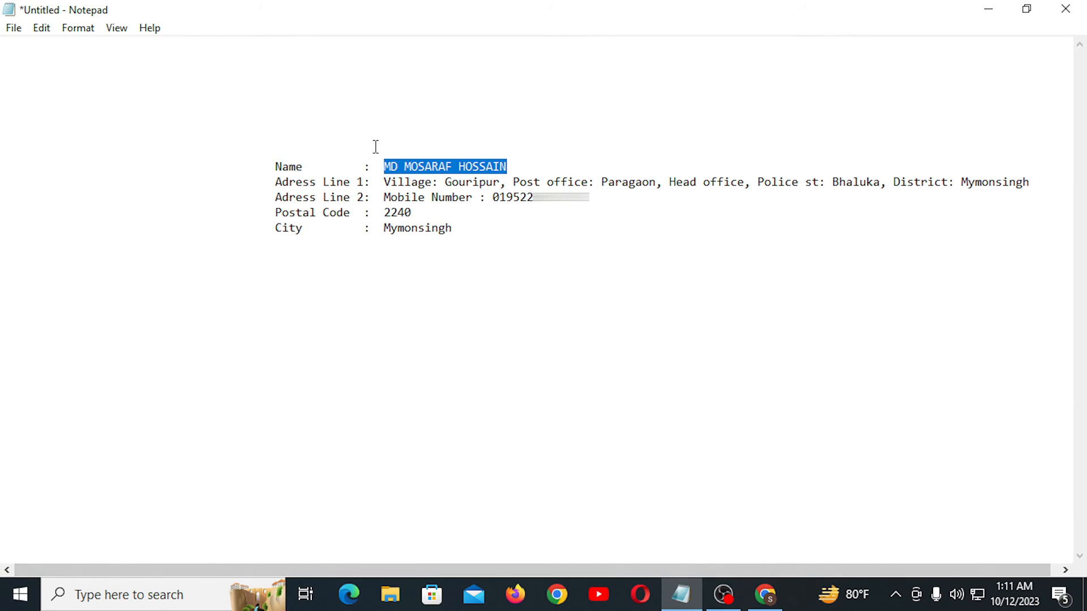
pyautogui.moveTo(381, 181); pyautogui.dragTo(1030, 181)
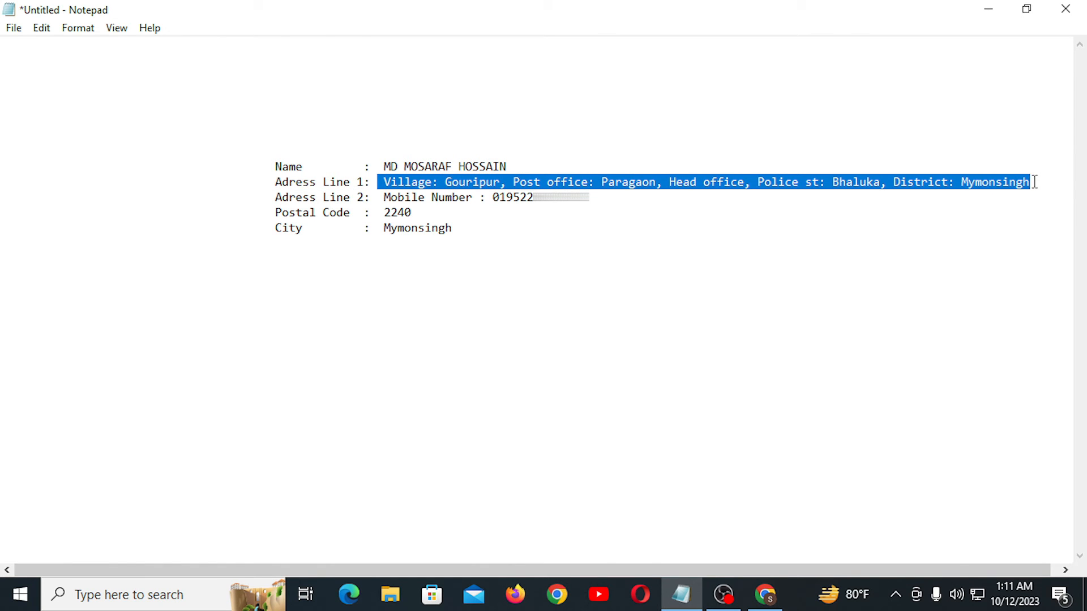
pyautogui.rightClick(530, 177)
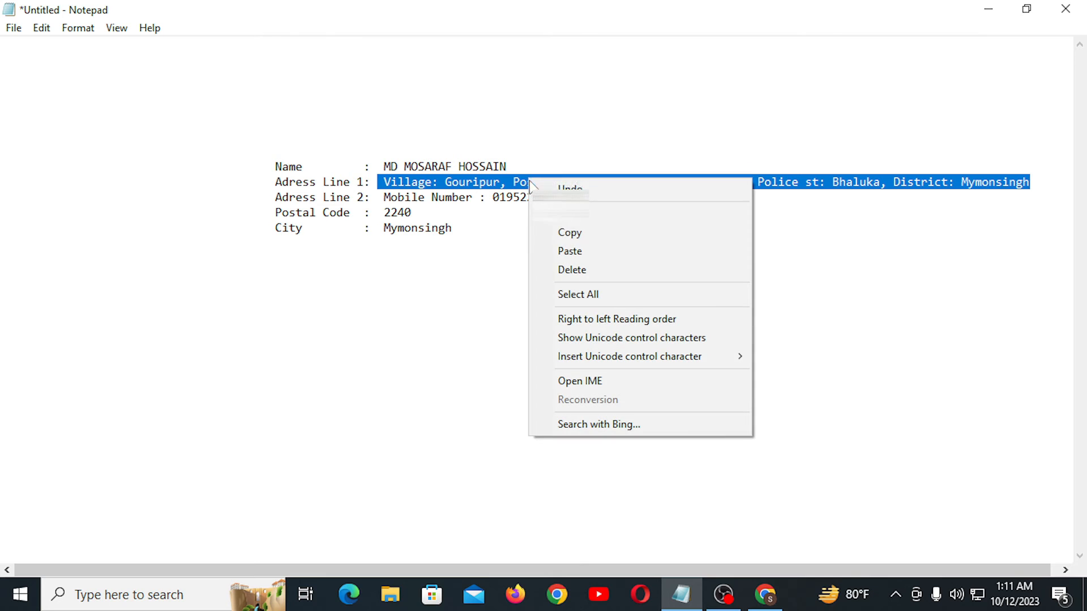
pyautogui.click(566, 234)
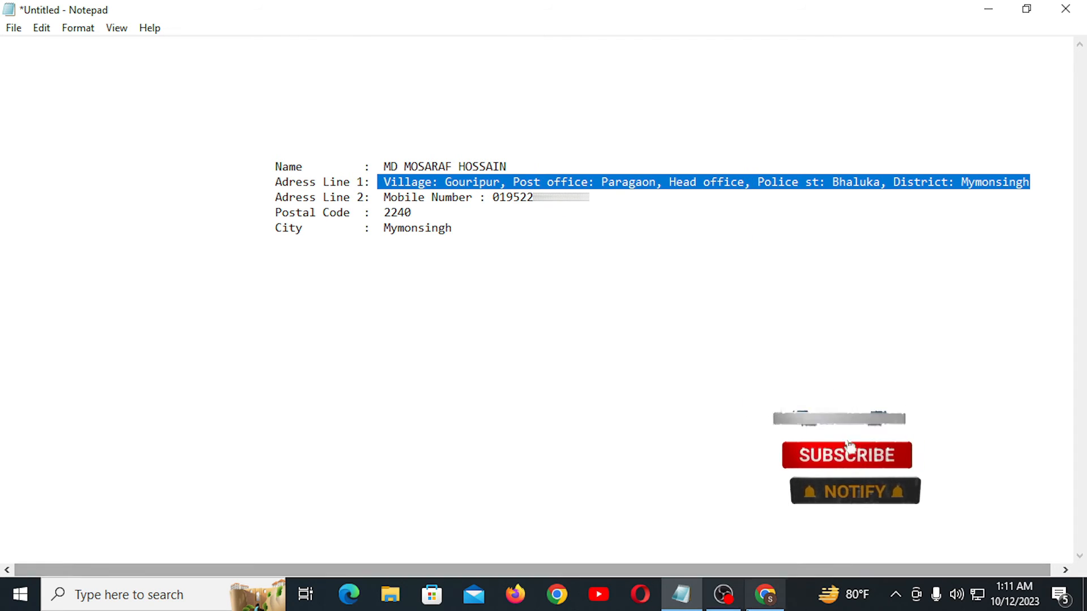
pyautogui.hotkey('alt', 'Tab')
pyautogui.click(492, 299)
pyautogui.rightClick(468, 300)
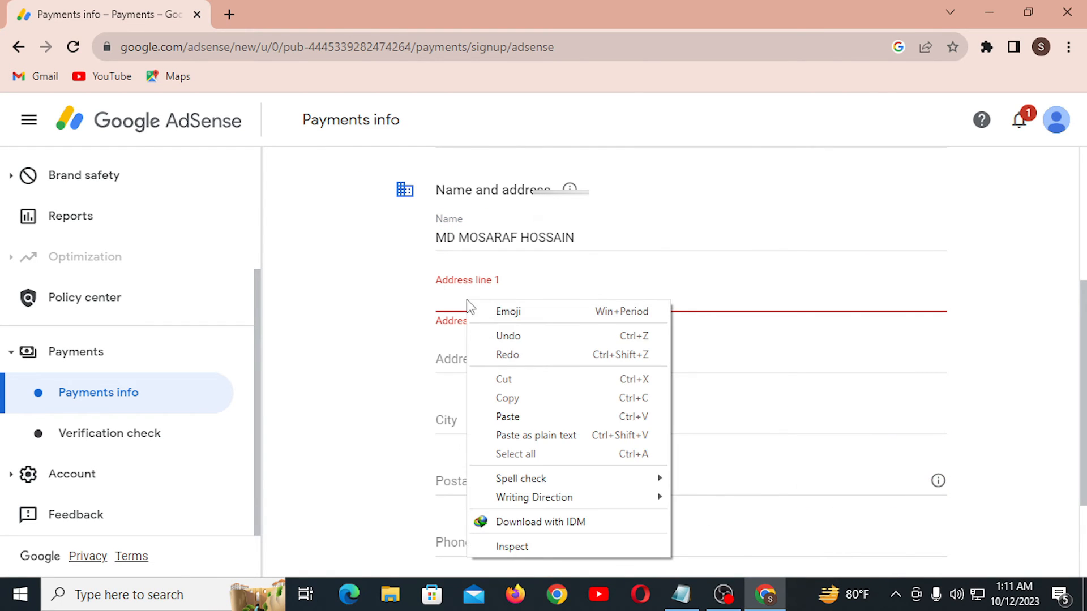
pyautogui.click(510, 415)
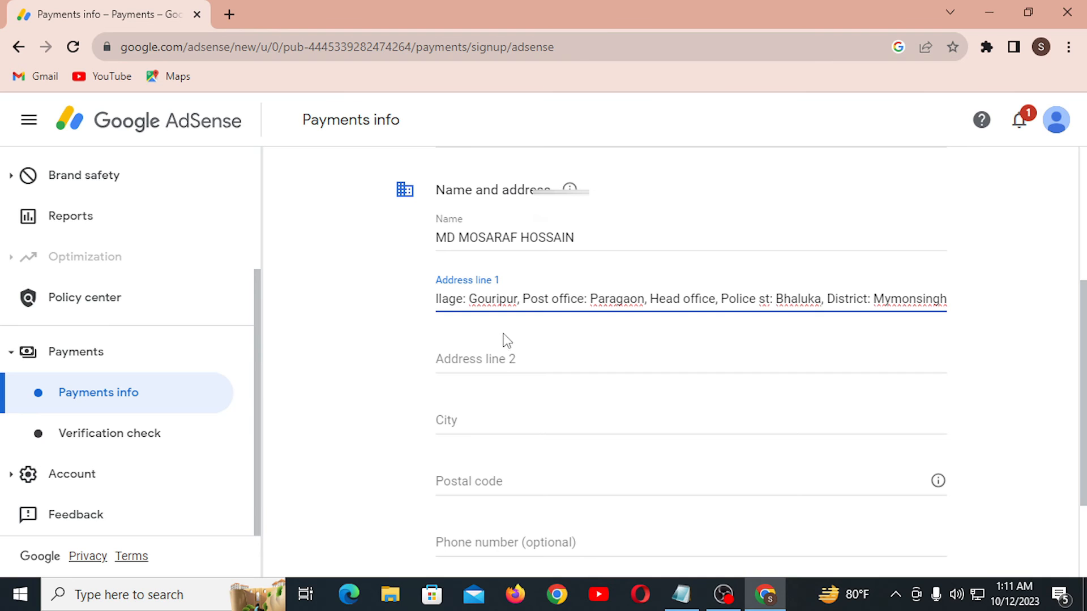
pyautogui.press('Home')
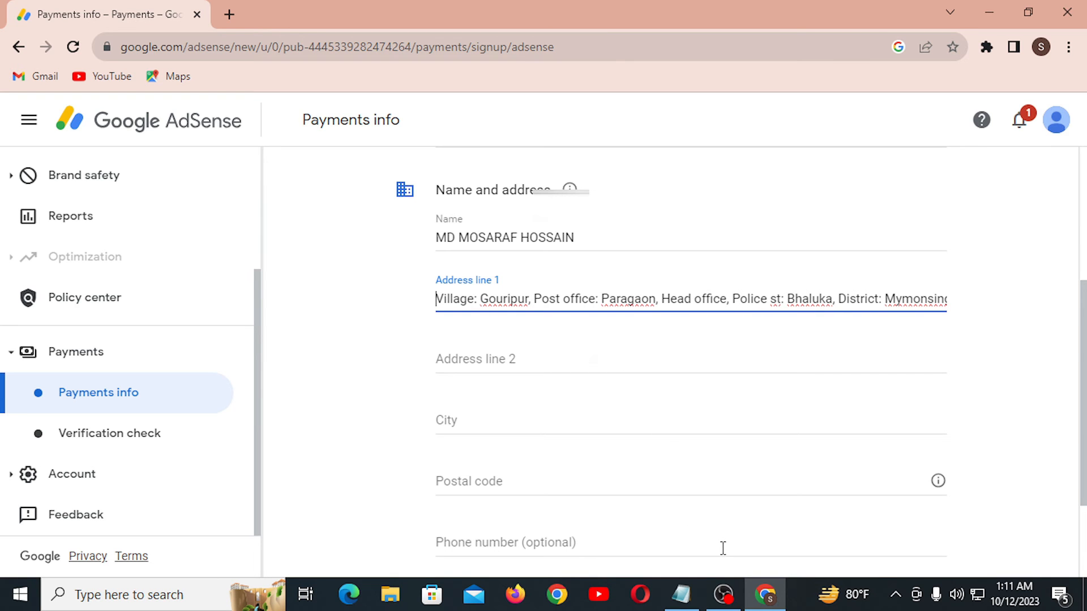
# Step: Copy the mobile number entry from the Notepad notes into Address line 2 of the AdSense payment form in Chrome
pyautogui.click(681, 594)
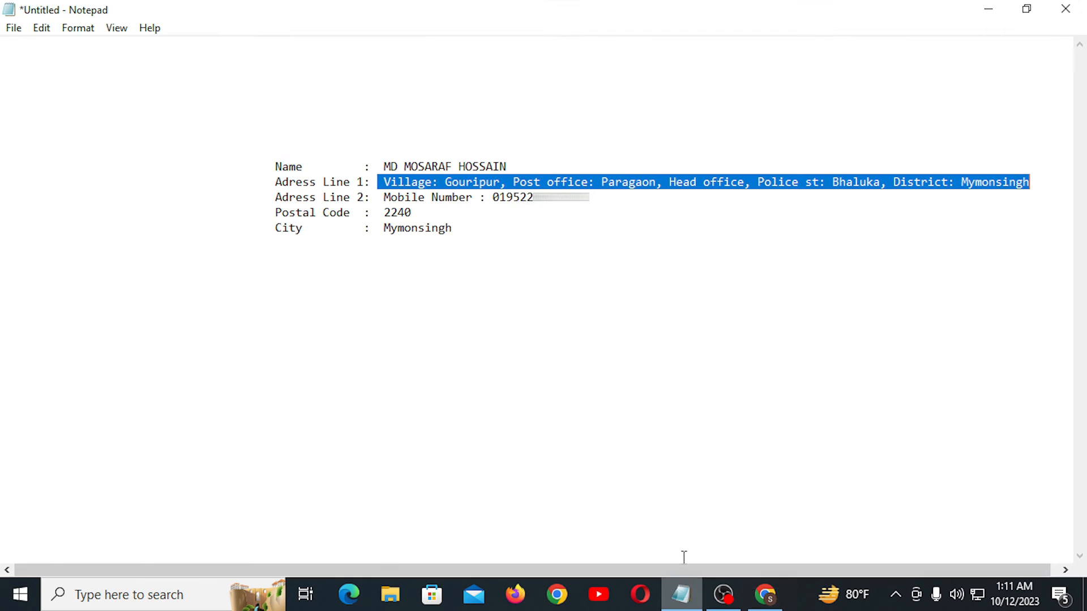
pyautogui.moveTo(589, 197); pyautogui.dragTo(412, 197)
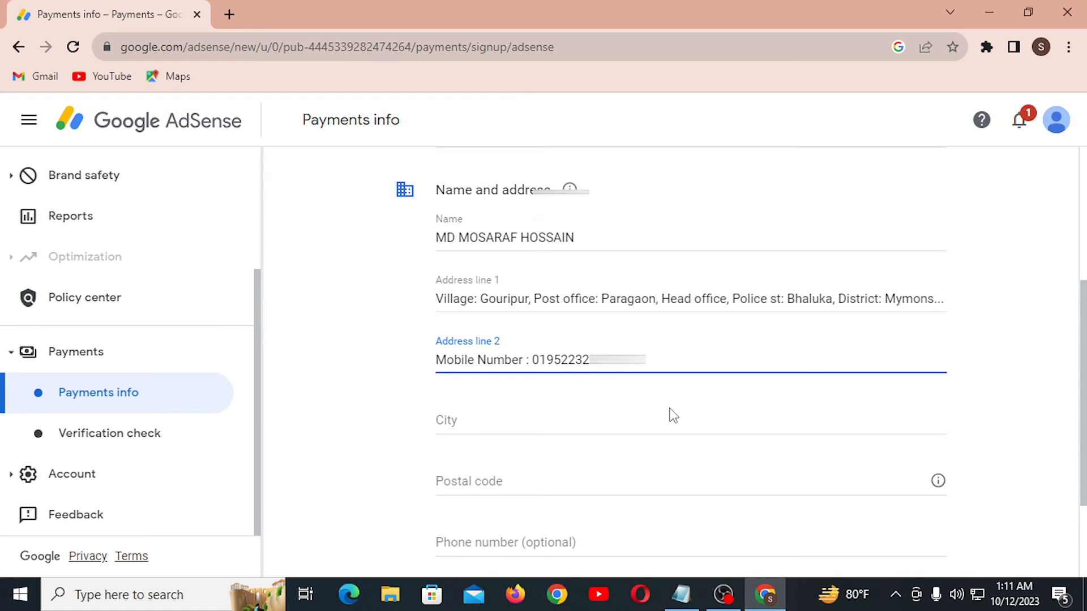
# Step: Copy the city from the Notepad notes into the City field of the AdSense payment form in Chrome
pyautogui.scroll(-1, 665, 401)
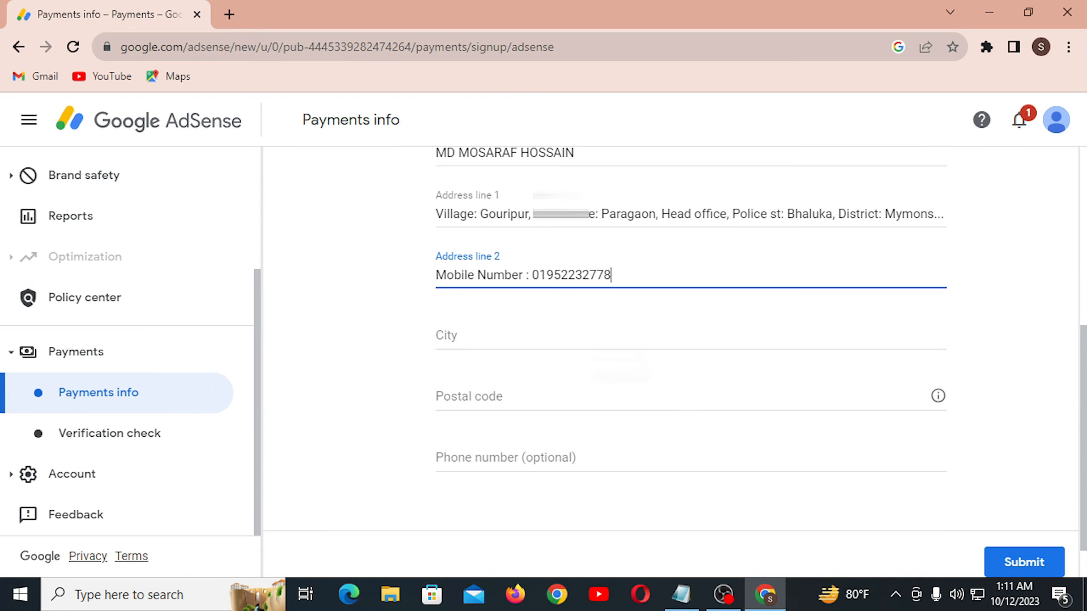
pyautogui.click(477, 328)
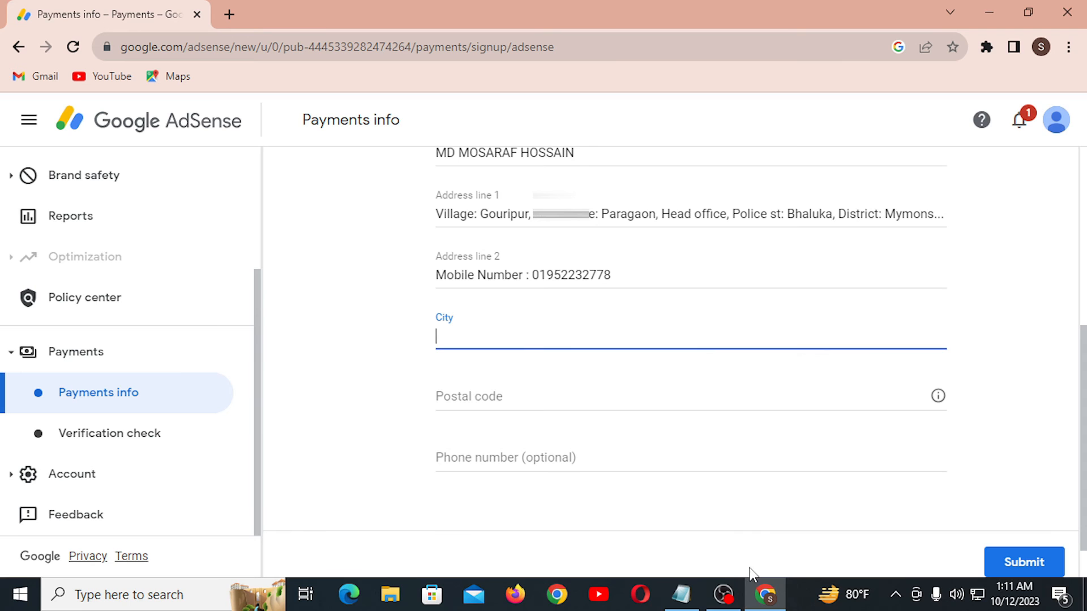
pyautogui.click(681, 594)
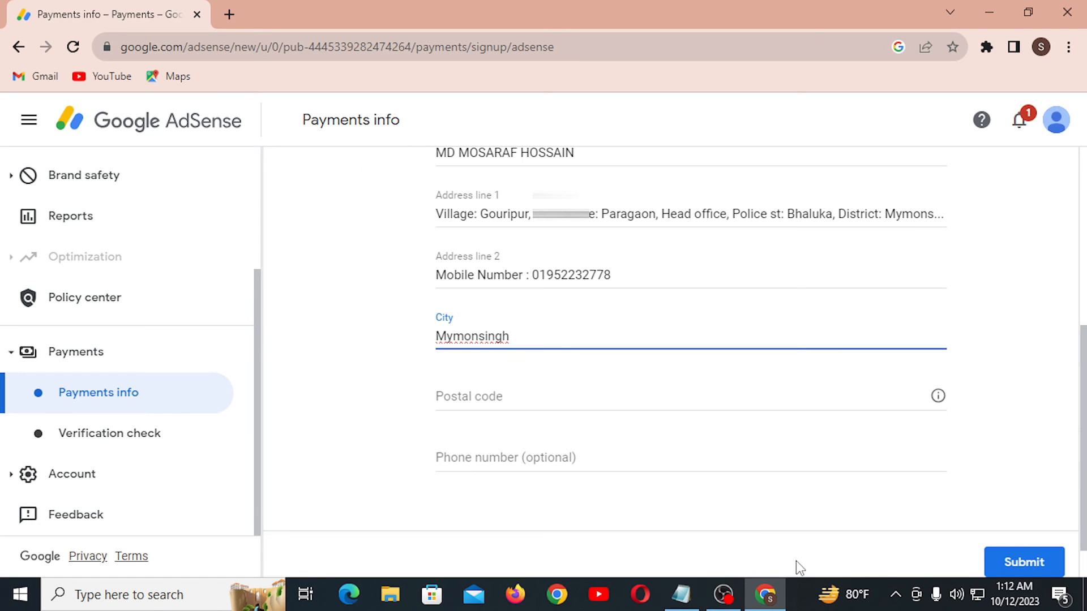
# Step: Copy the postal code from the Notepad notes into the Postal code field of the AdSense payment form in Chrome
pyautogui.click(681, 594)
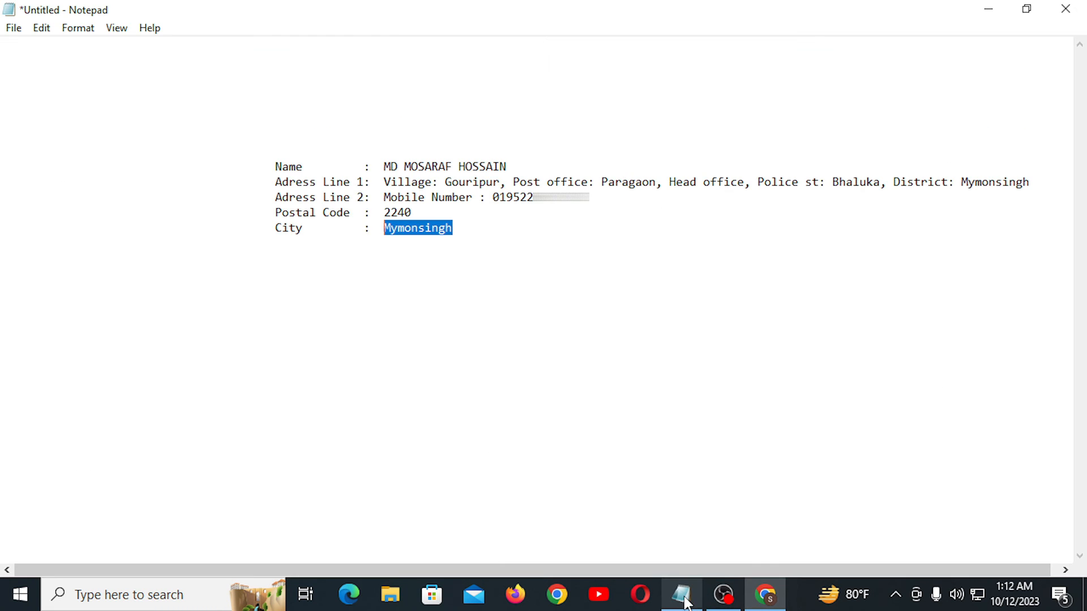
pyautogui.moveTo(412, 212); pyautogui.dragTo(385, 213)
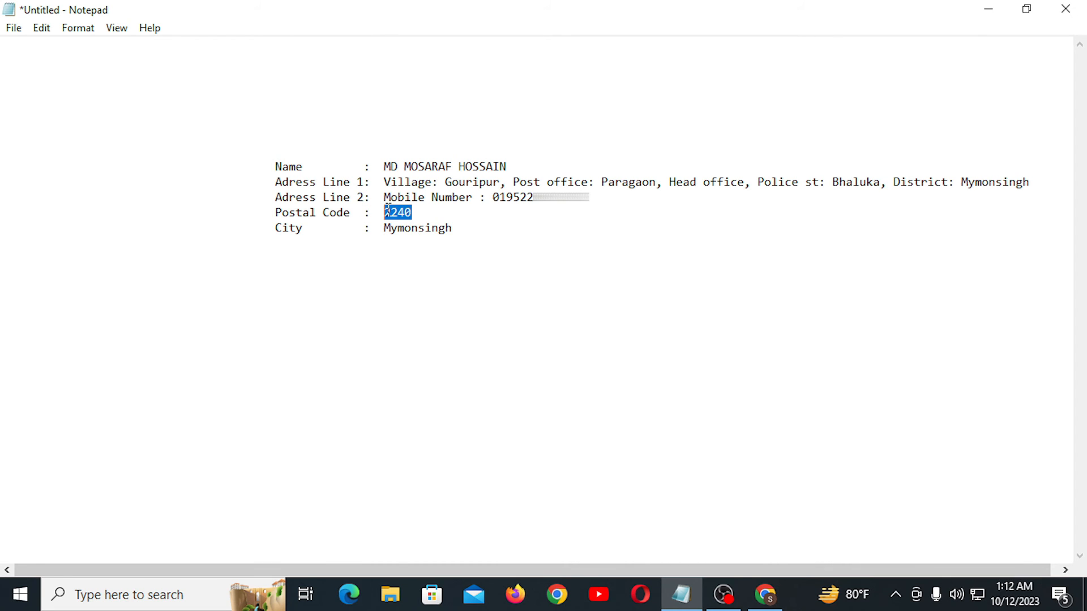
pyautogui.rightClick(394, 213)
pyautogui.click(422, 270)
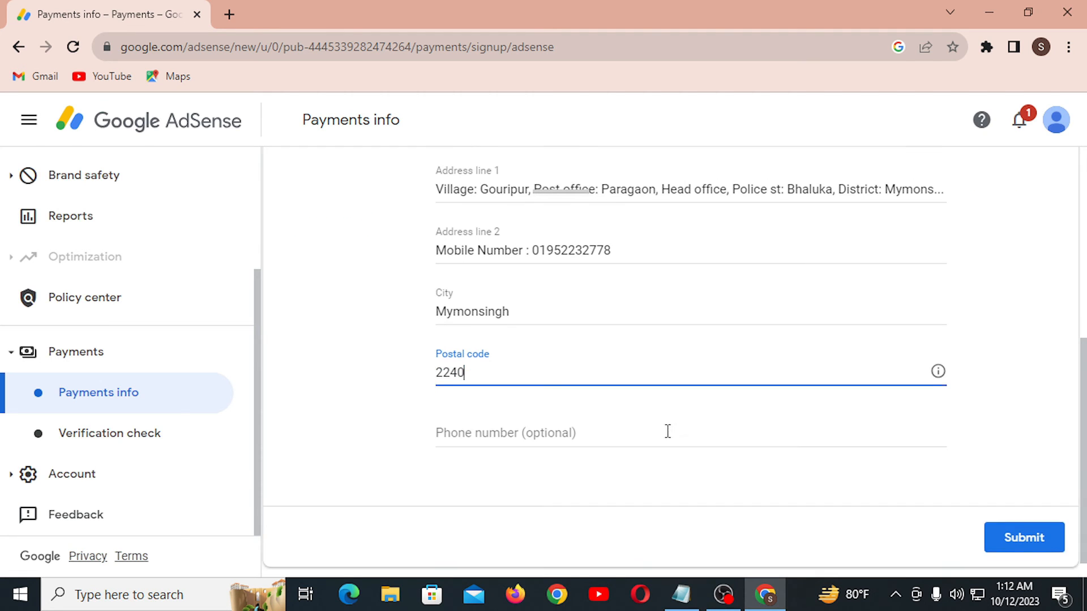
# Step: Check the completed customer info, submit the payment form, and accept saving the address to the Google Account
pyautogui.scroll(-1, 668, 431)
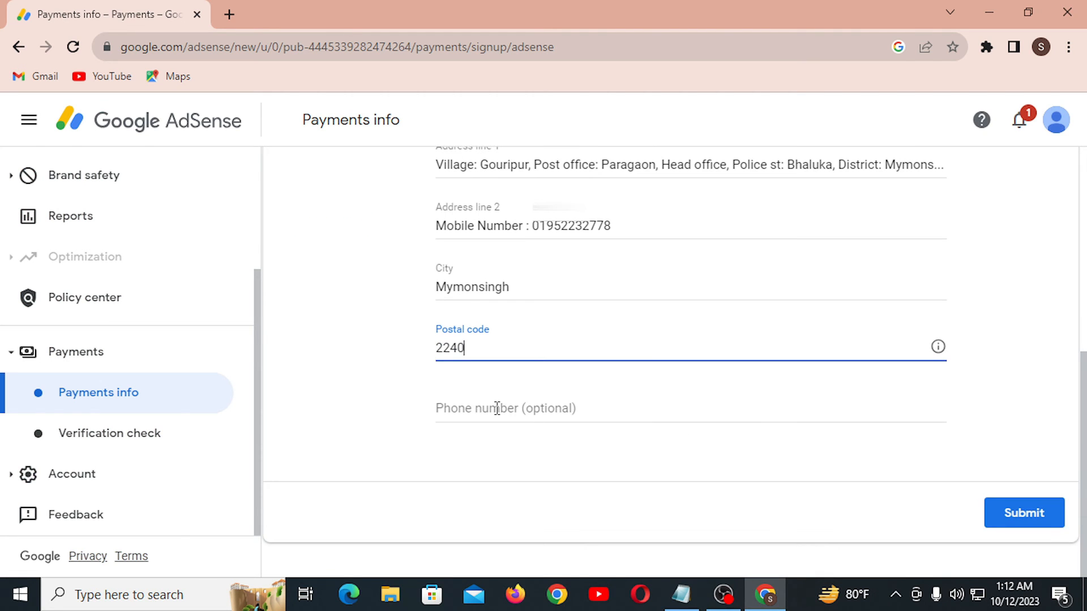
pyautogui.scroll(6, 578, 413)
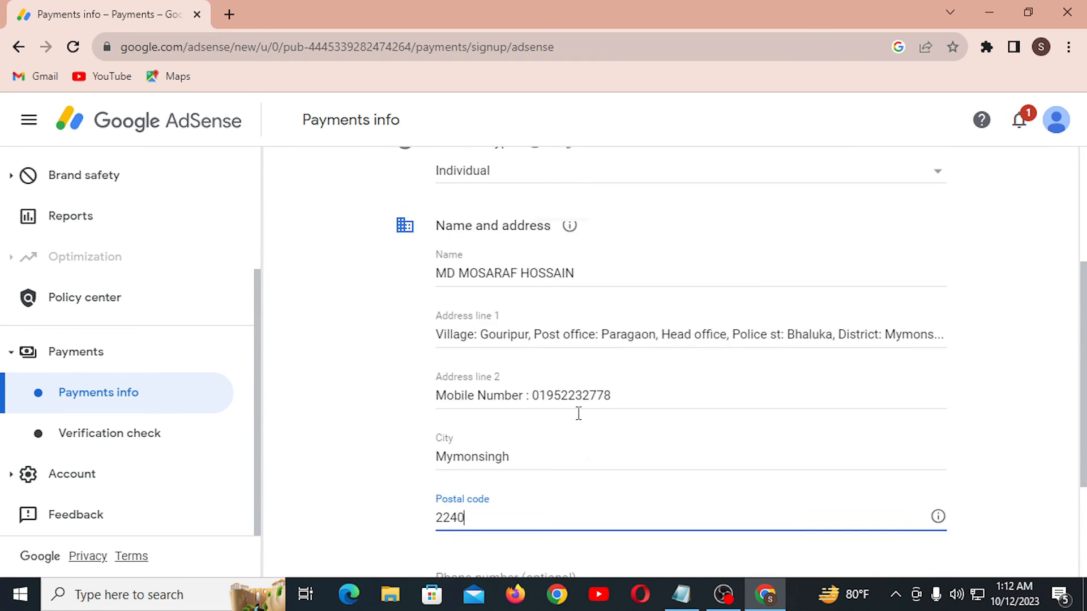
pyautogui.scroll(-4, 793, 396)
pyautogui.scroll(-3, 797, 398)
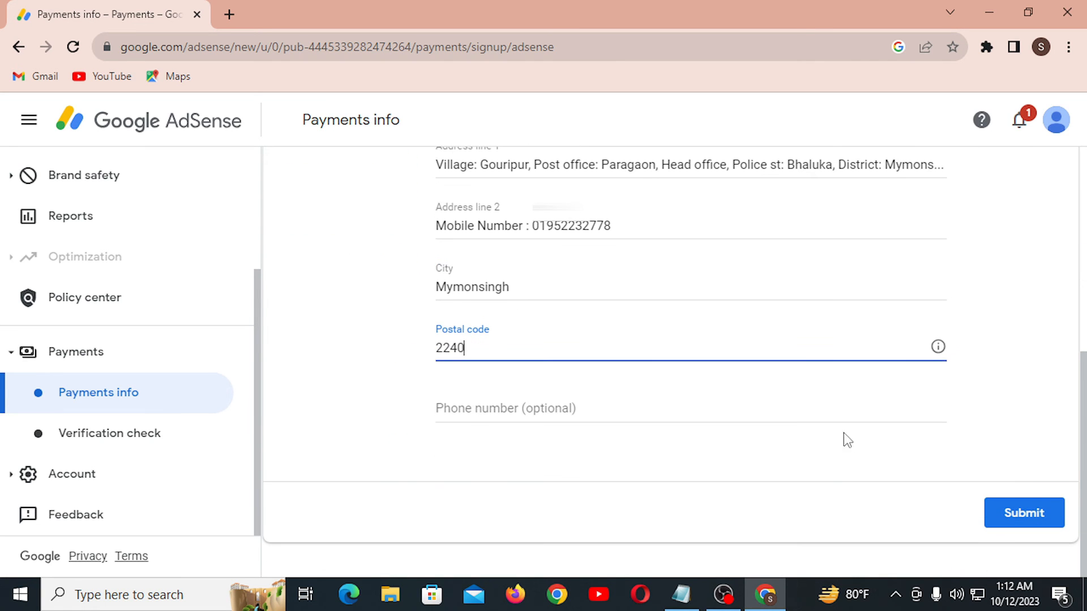
pyautogui.scroll(5, 722, 349)
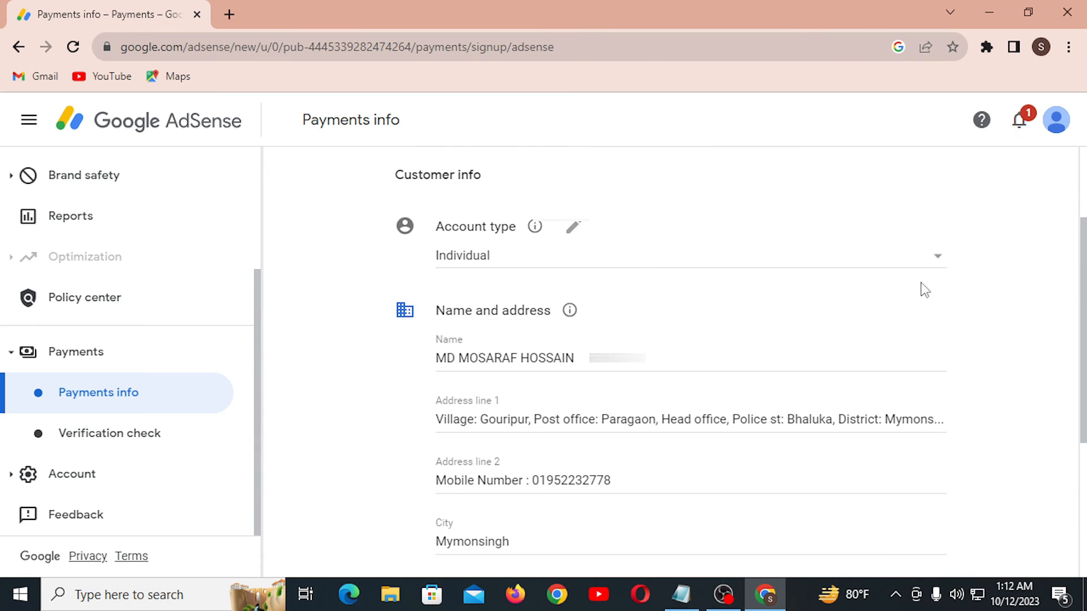
pyautogui.scroll(-5, 926, 453)
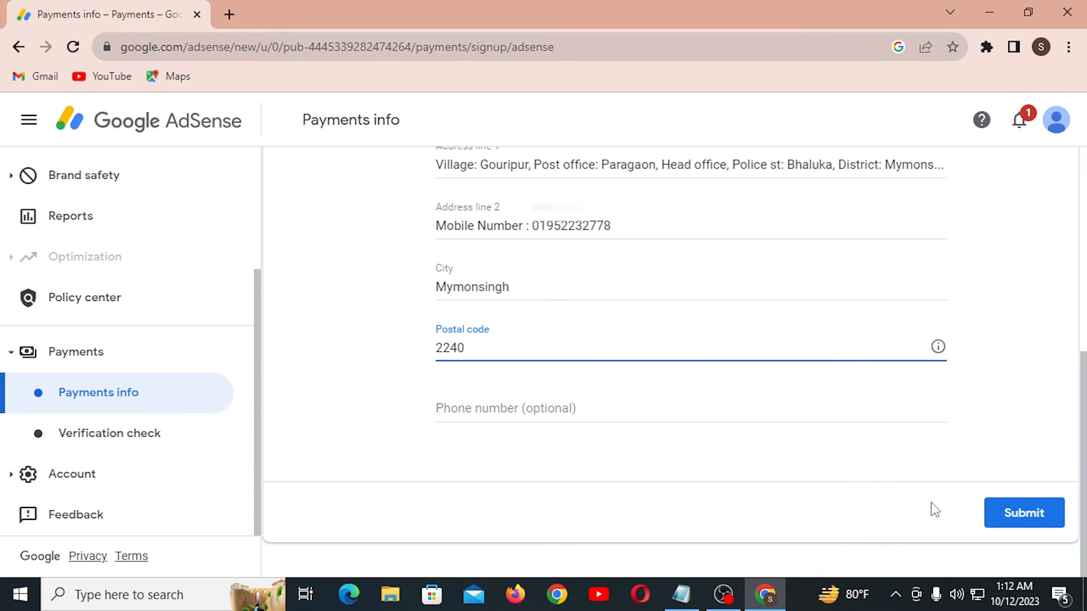
pyautogui.click(1027, 515)
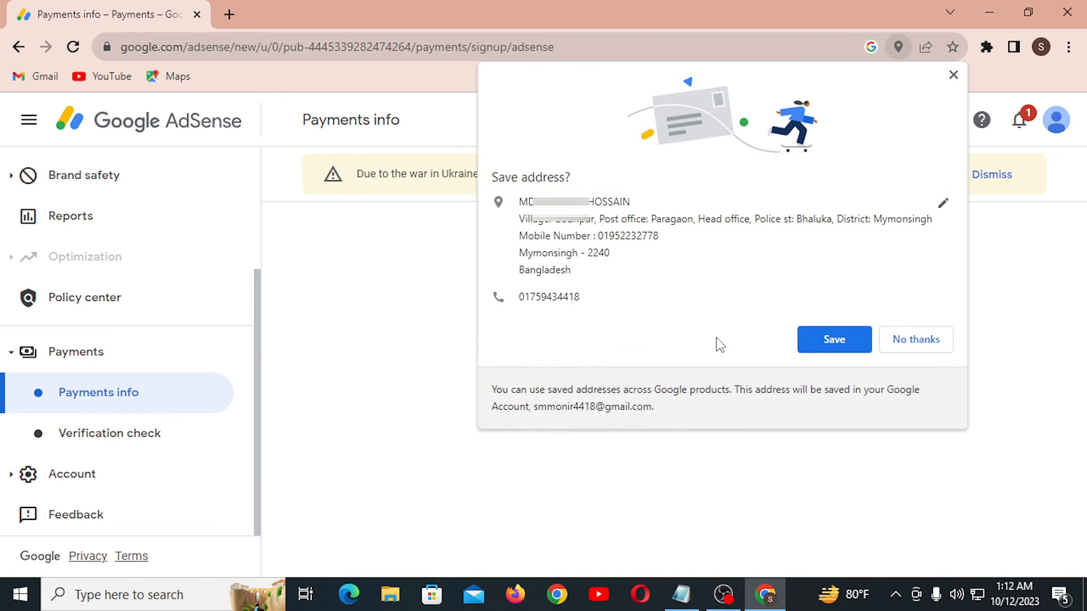
pyautogui.click(841, 344)
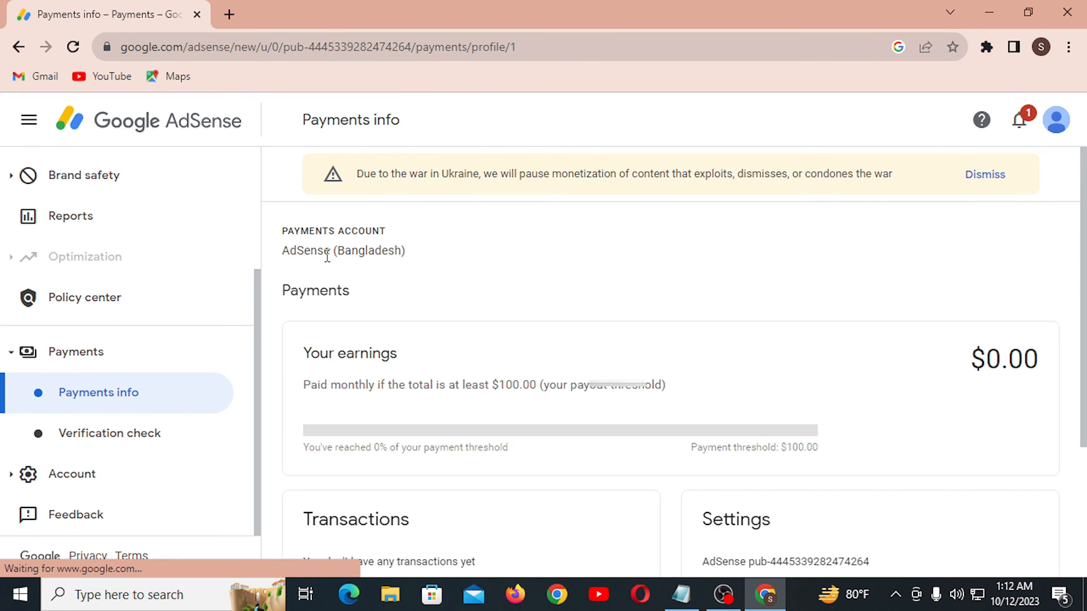
# Step: Examine the earnings, transactions and settings on the Payments info page and expand the Account section
pyautogui.scroll(-3, 586, 401)
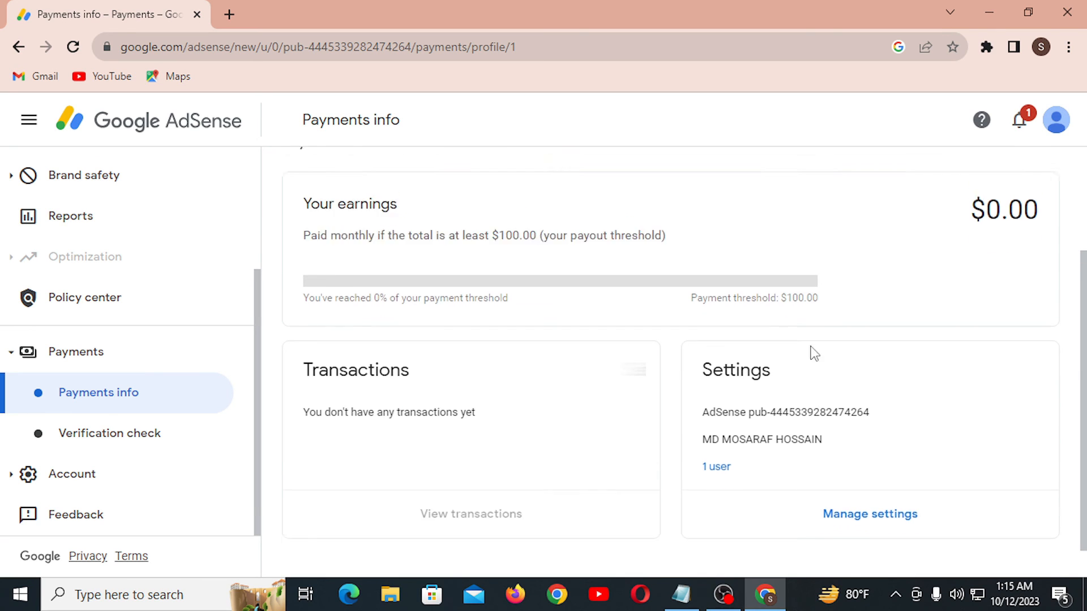
pyautogui.scroll(3, 463, 365)
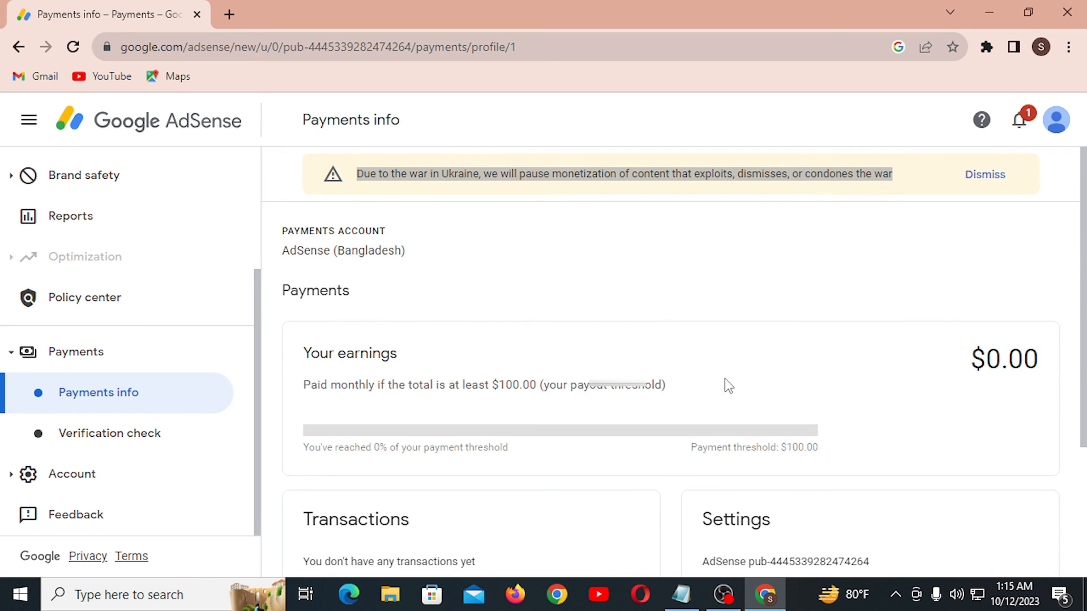
pyautogui.click(84, 477)
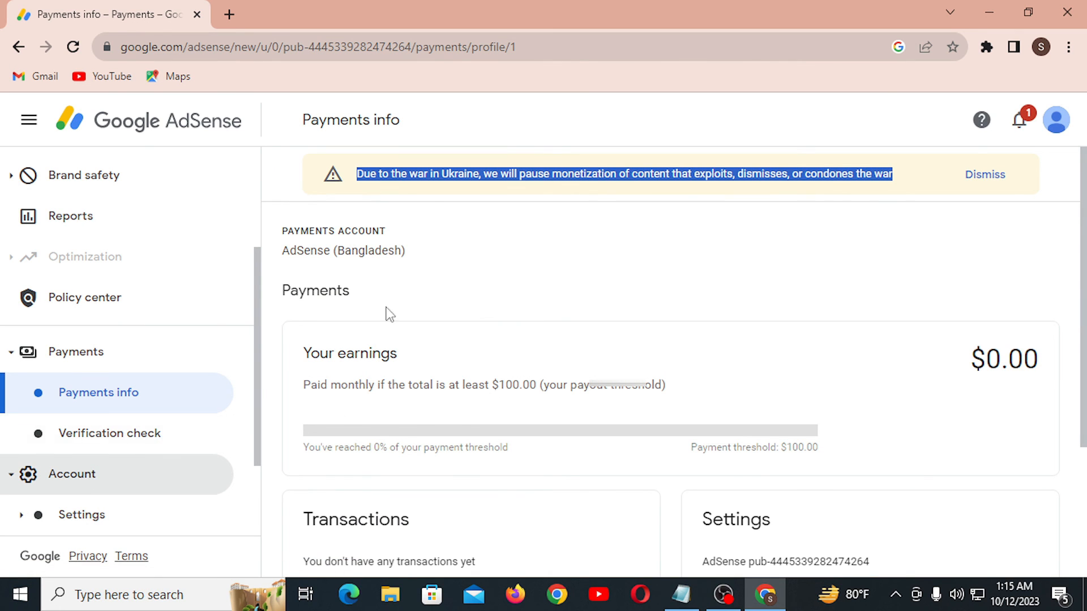
# Step: Open the AdSense Home page and review its Payments, Ads and Sites onboarding cards
pyautogui.scroll(3, 96, 280)
pyautogui.click(113, 189)
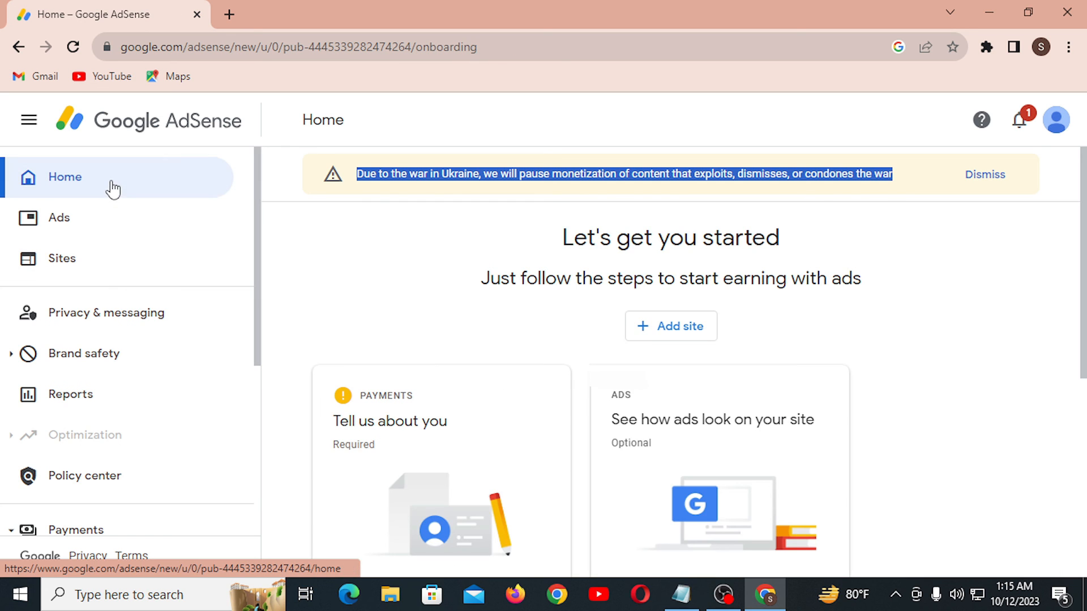
pyautogui.scroll(-5, 738, 486)
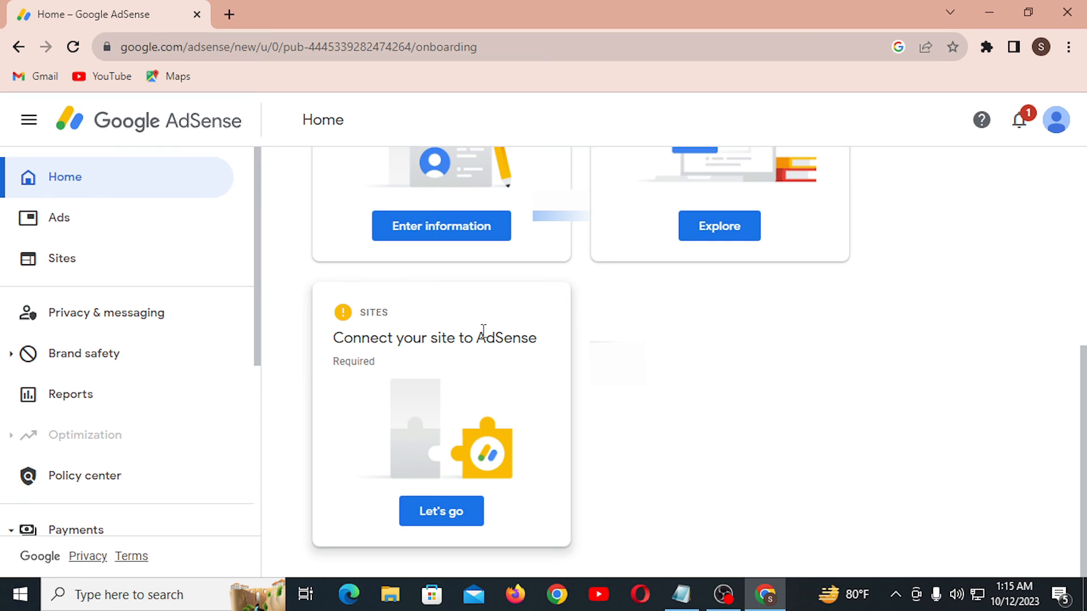
pyautogui.scroll(4, 507, 371)
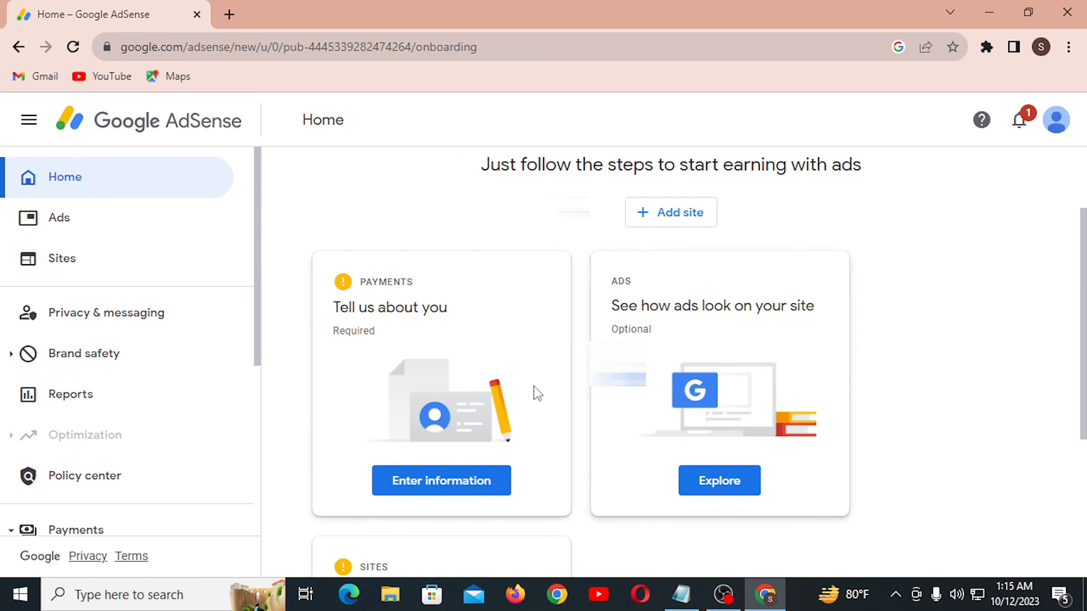
pyautogui.scroll(-4, 538, 392)
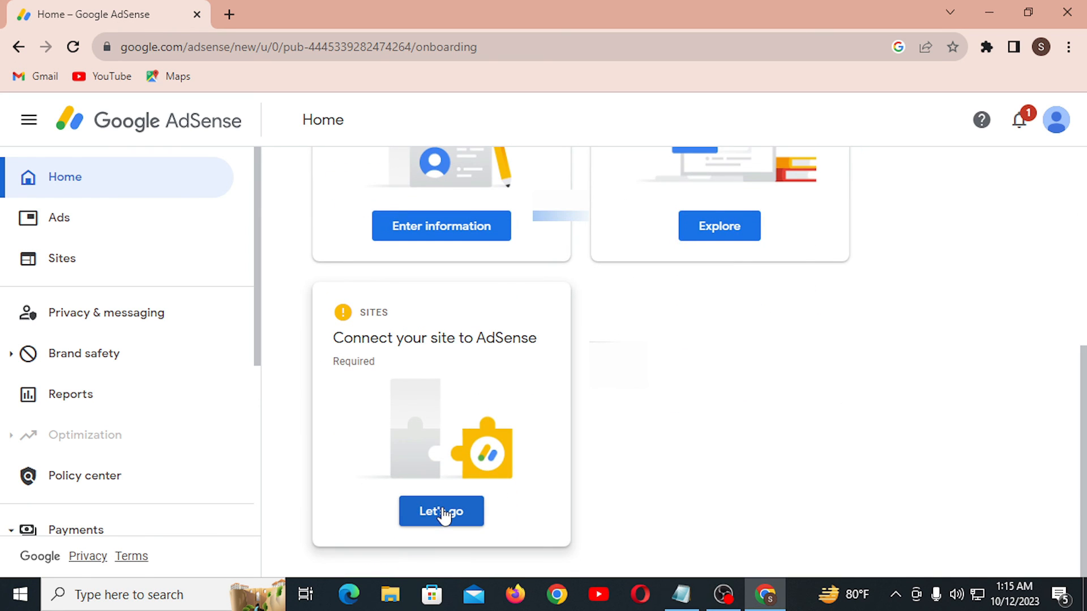
# Step: Open the Add site dialog from the site connection card to view its Website field, and cancel it
pyautogui.click(443, 513)
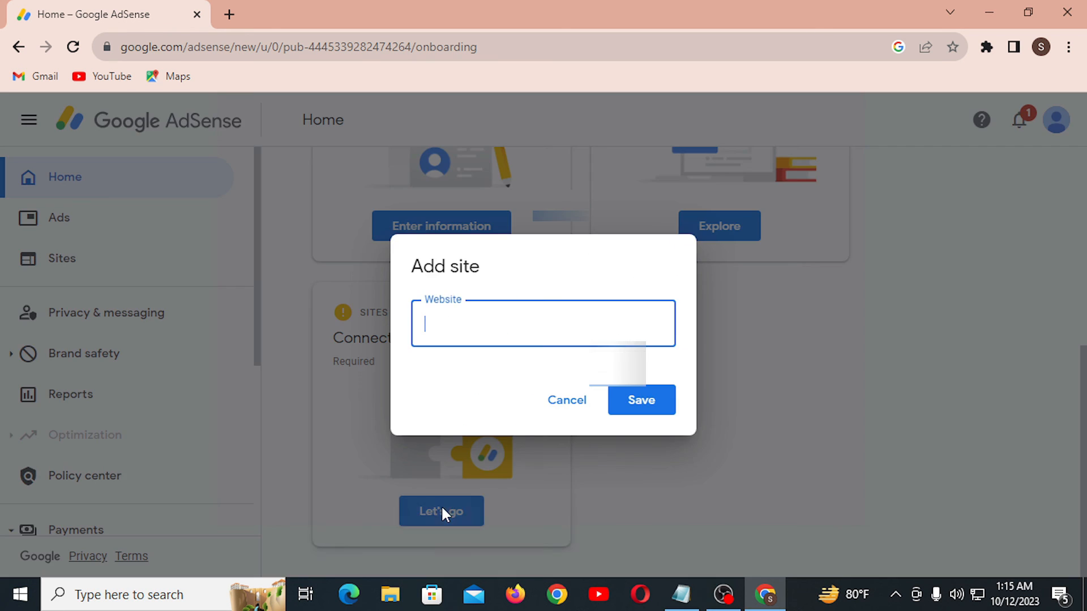
pyautogui.rightClick(458, 322)
pyautogui.click(454, 326)
pyautogui.click(569, 404)
pyautogui.scroll(6, 623, 419)
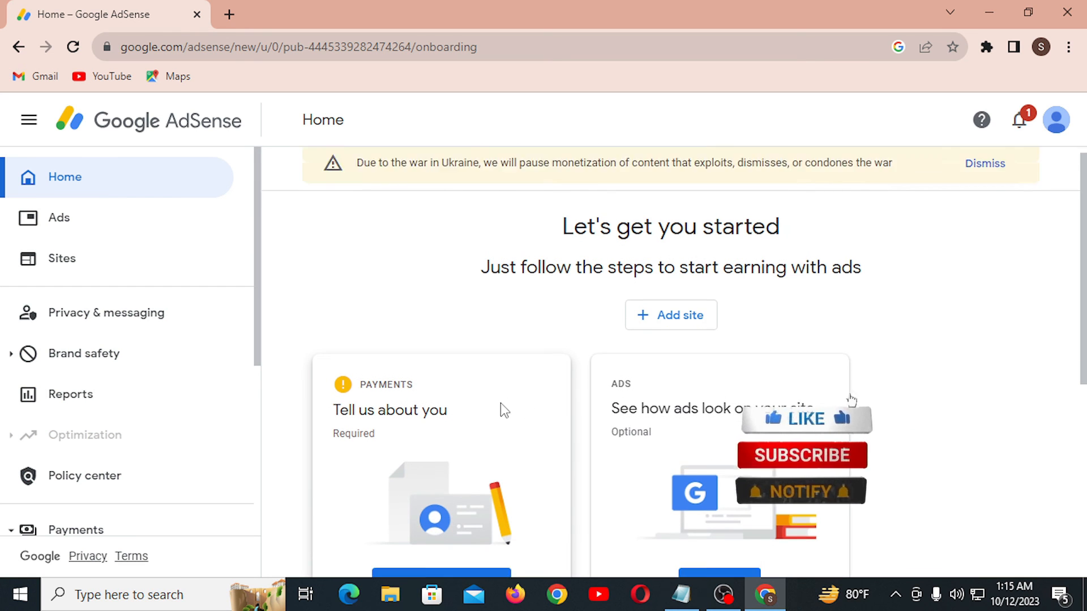
pyautogui.scroll(-3, 501, 403)
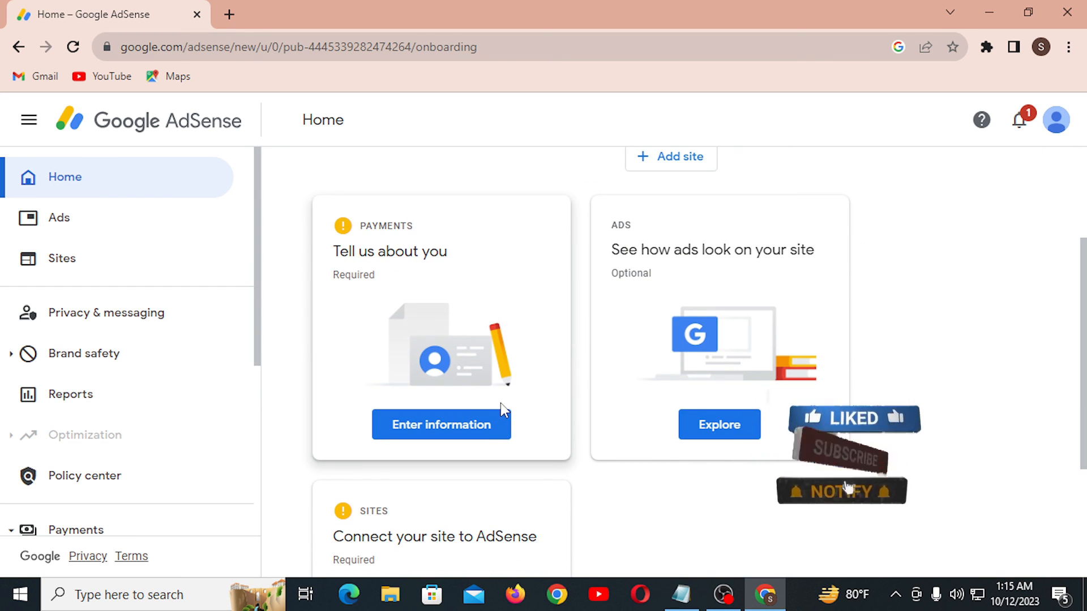
pyautogui.scroll(-1, 568, 430)
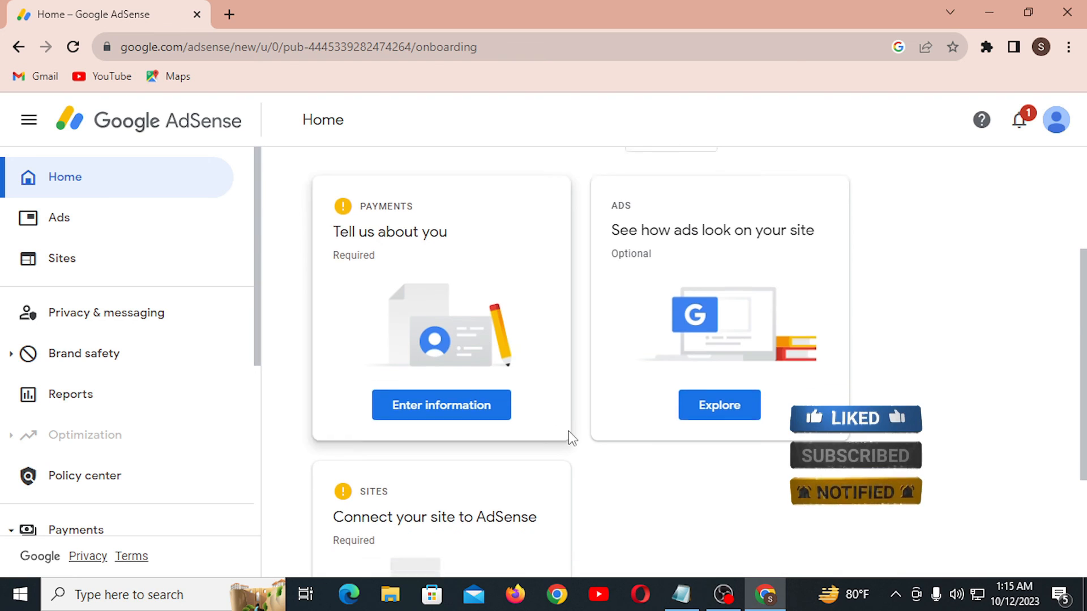
pyautogui.scroll(-3, 569, 432)
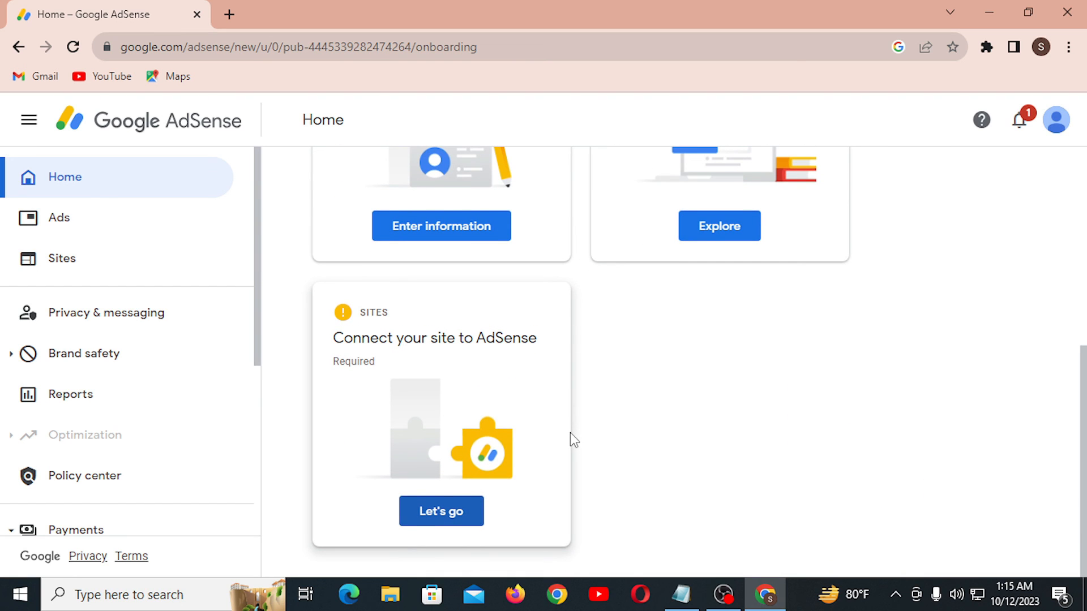